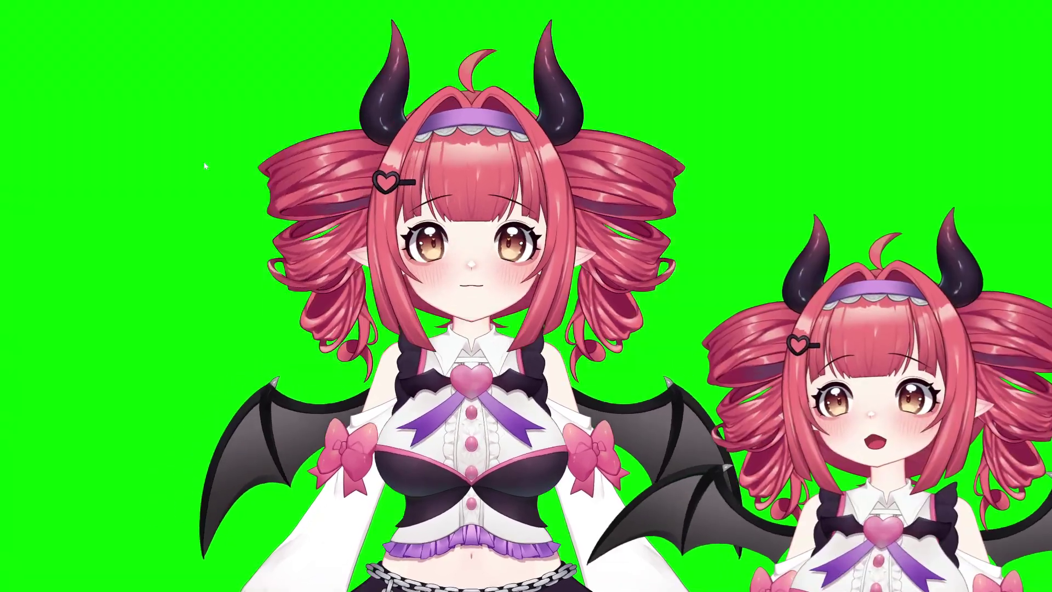
# Step: From Model Settings, choose Customize Model's multiply/screen colour for ArtMeshes option
pyautogui.doubleClick(205, 166)
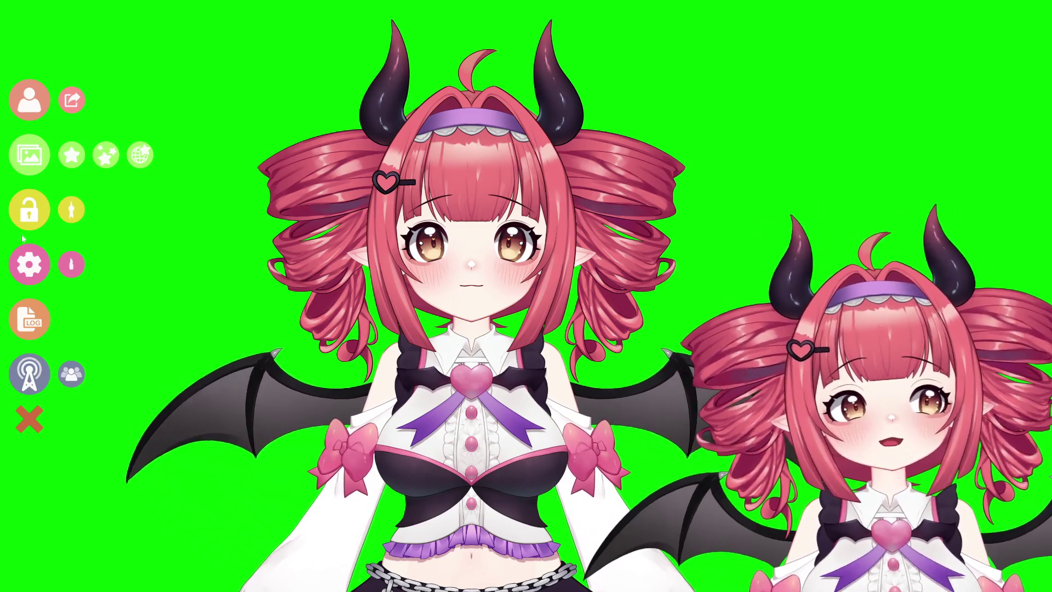
pyautogui.click(21, 266)
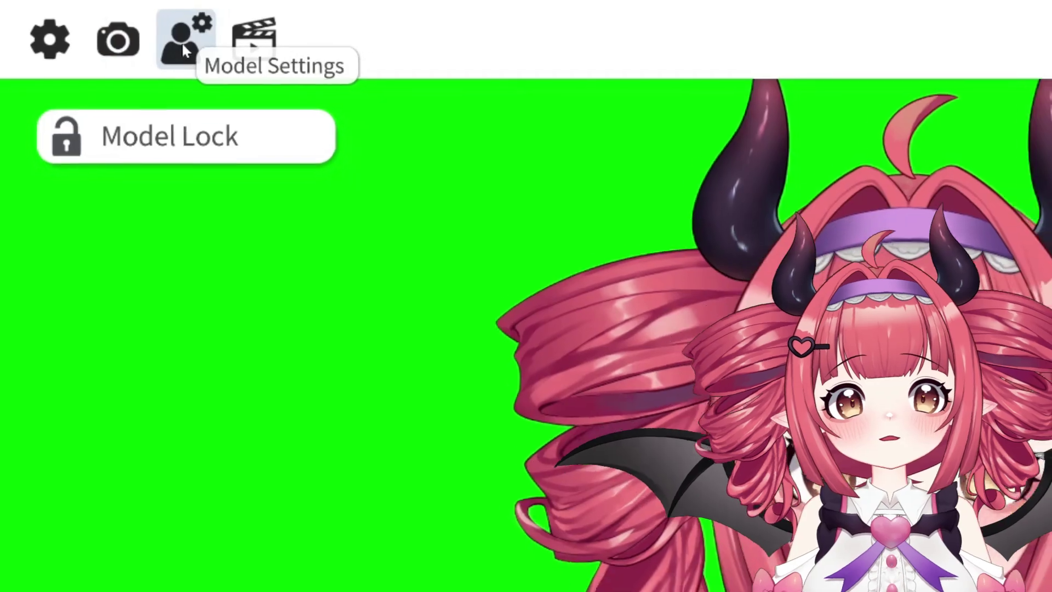
pyautogui.click(206, 49)
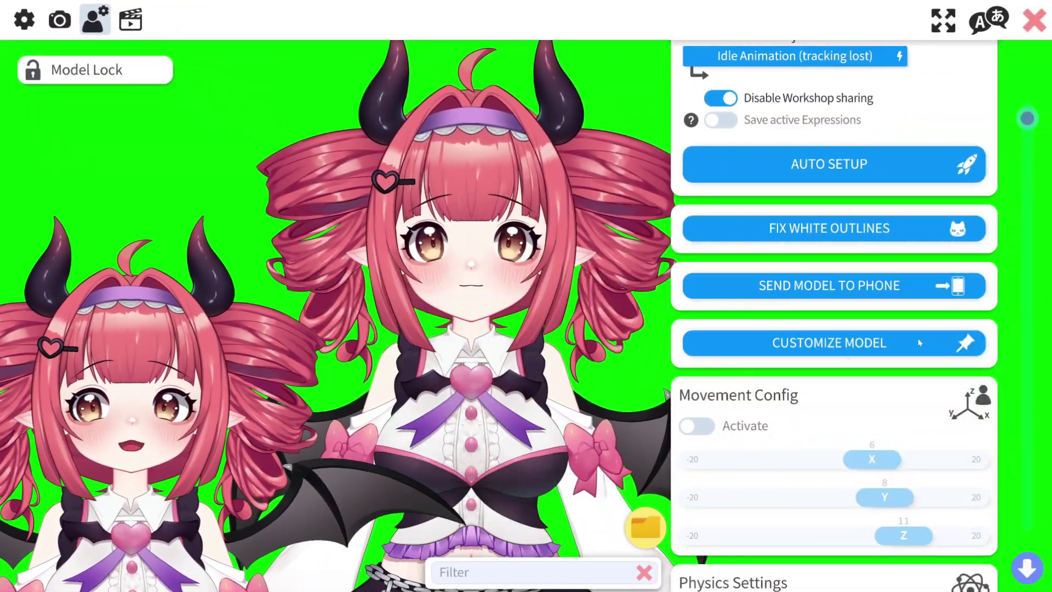
pyautogui.click(808, 343)
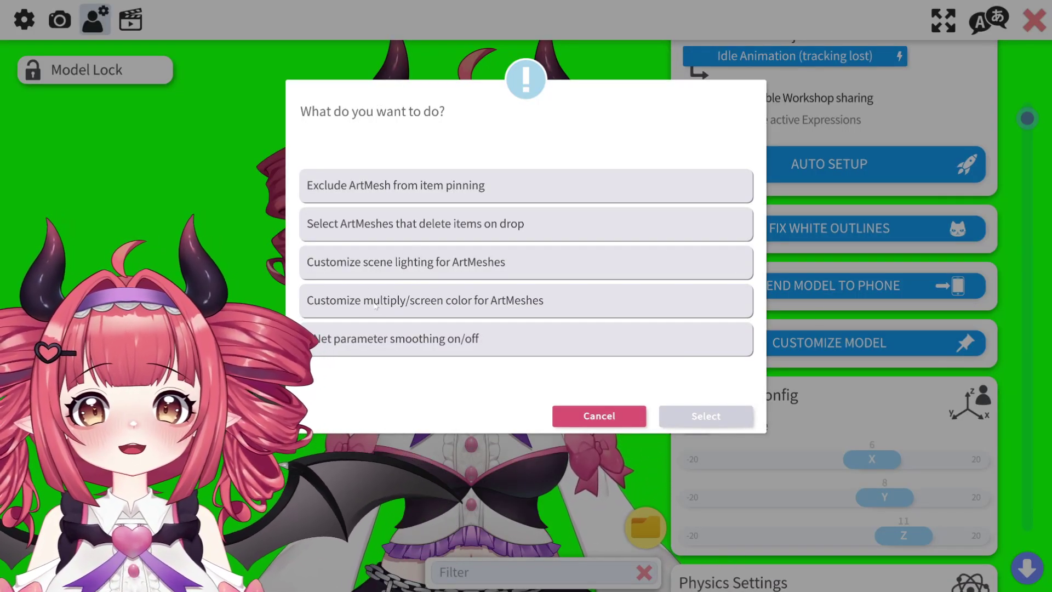
pyautogui.click(441, 305)
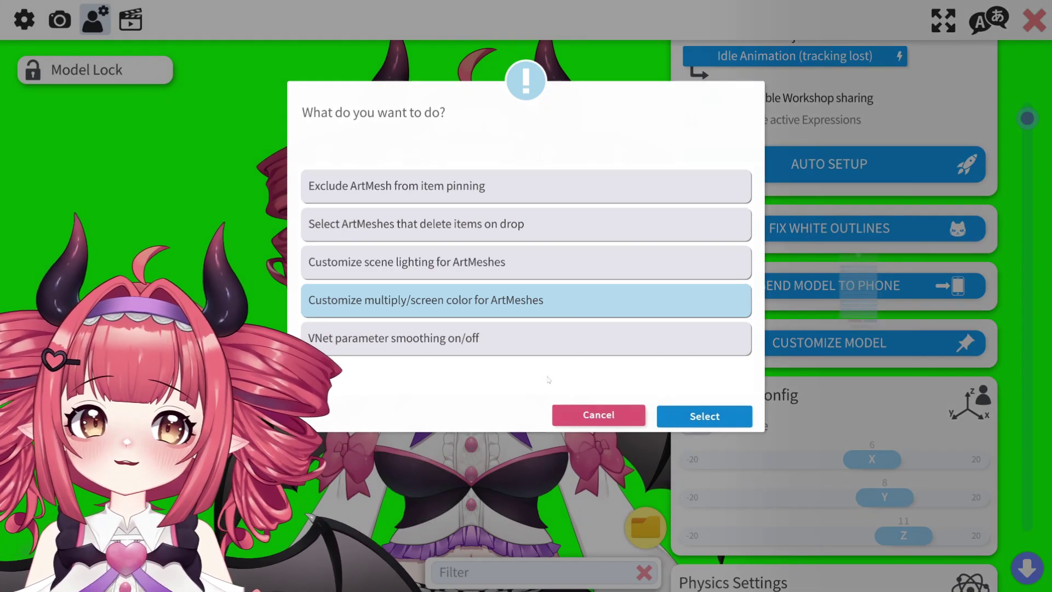
pyautogui.click(706, 417)
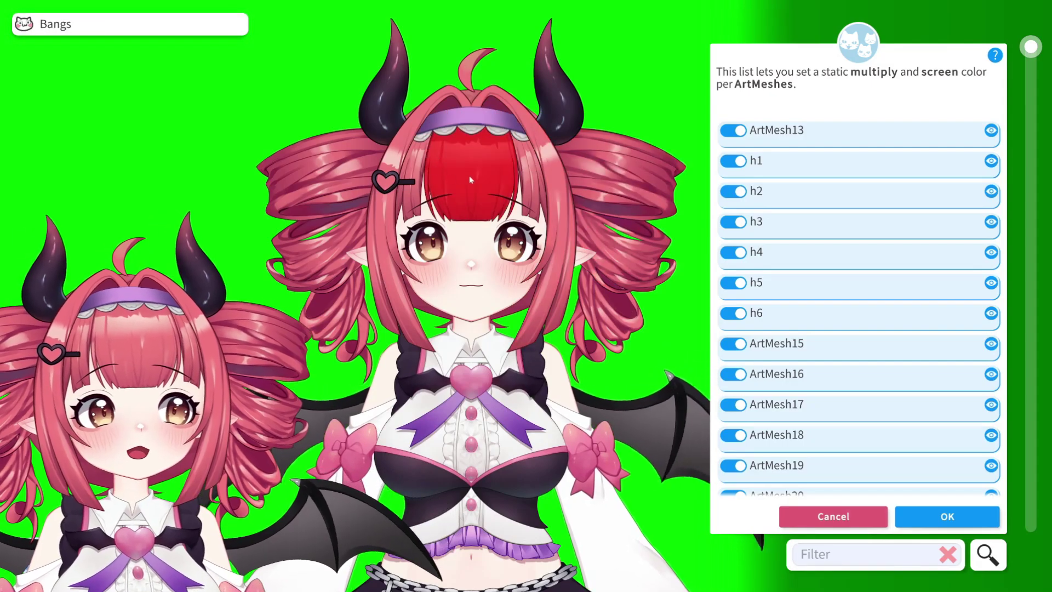
# Step: Enable a custom colour on the Bangs ArtMesh and try yellow multiply tints
pyautogui.click(469, 175)
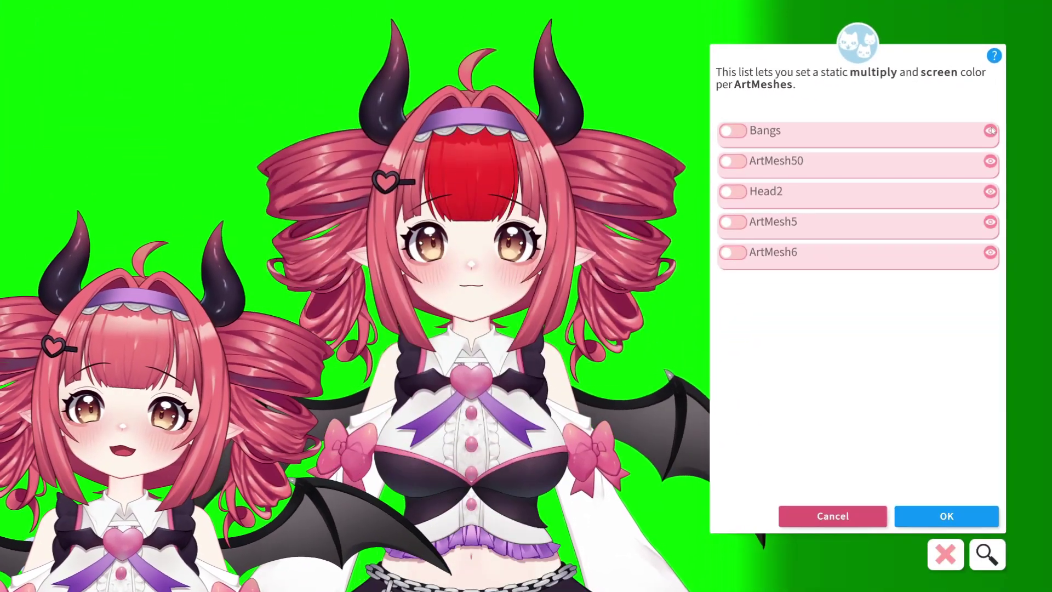
pyautogui.click(732, 131)
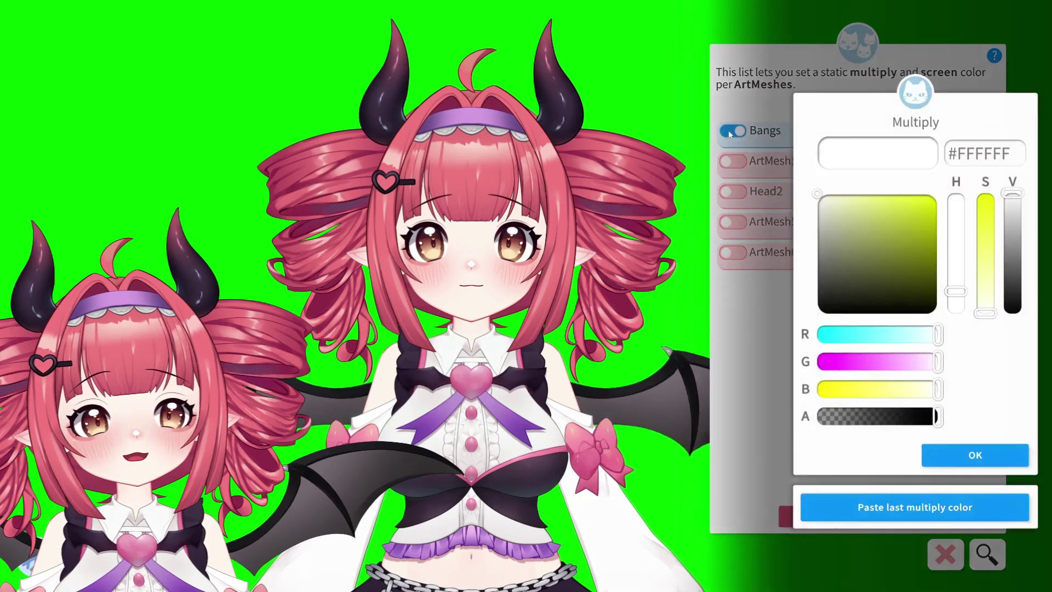
pyautogui.moveTo(847, 246); pyautogui.dragTo(908, 229)
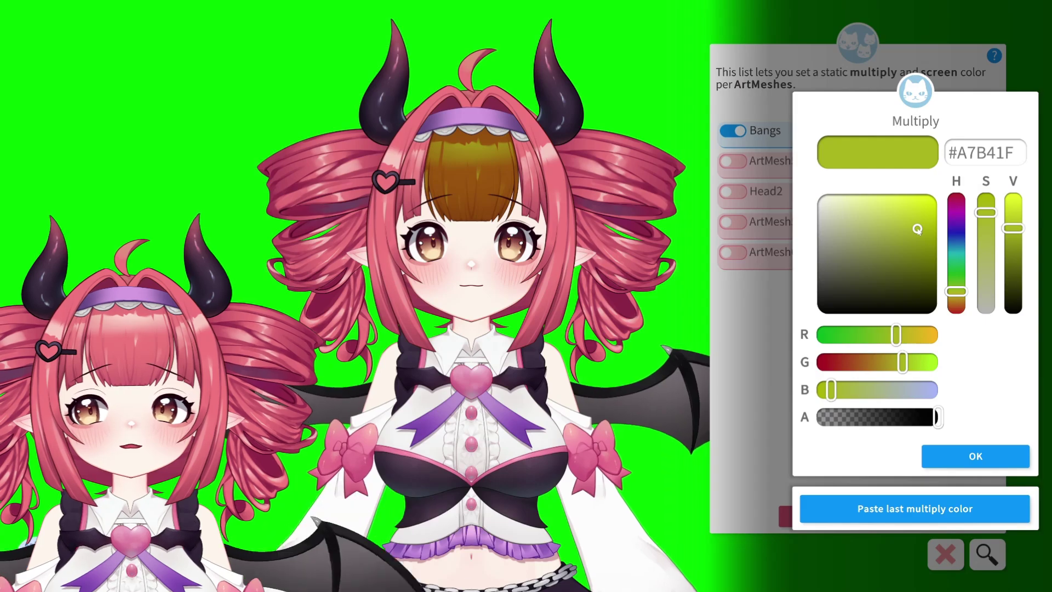
pyautogui.moveTo(960, 298); pyautogui.dragTo(962, 300)
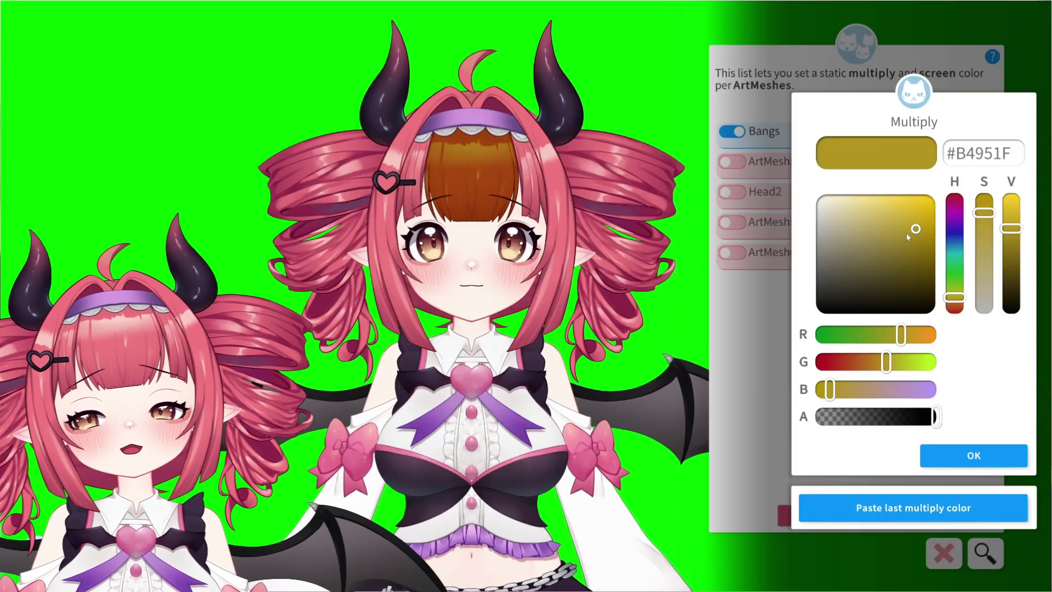
pyautogui.moveTo(907, 236); pyautogui.dragTo(934, 193)
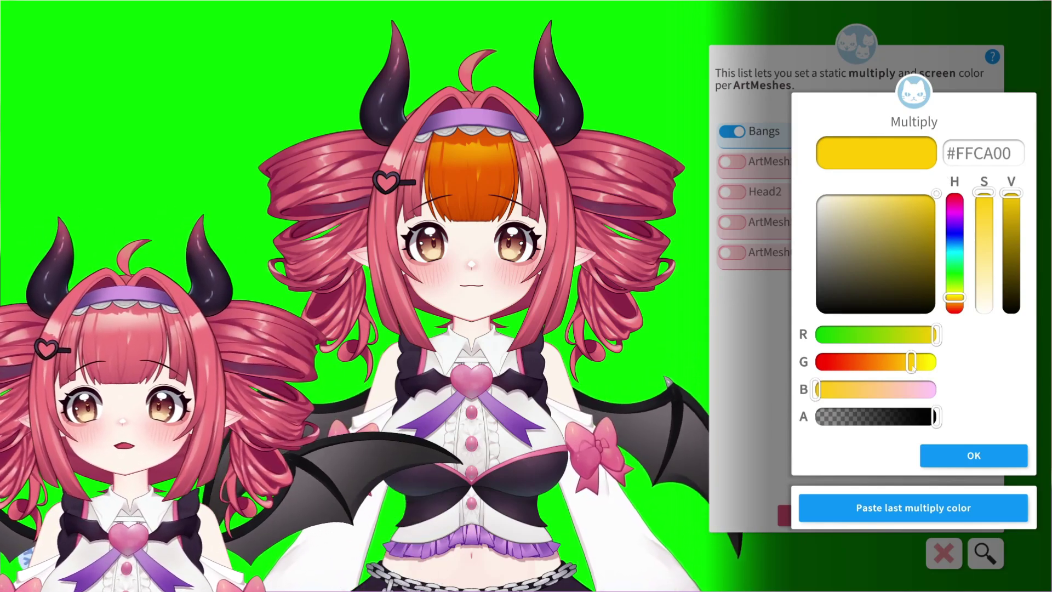
pyautogui.moveTo(911, 365); pyautogui.dragTo(942, 362)
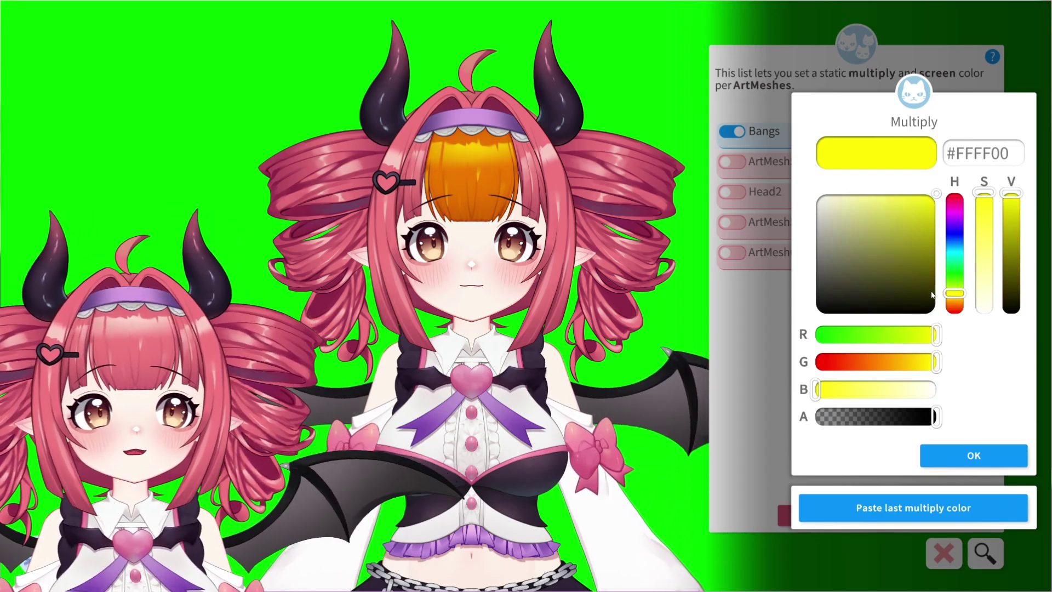
# Step: Refine the Bangs multiply colour to lime-yellow #ECFF00 and confirm it
pyautogui.moveTo(933, 295); pyautogui.dragTo(892, 236)
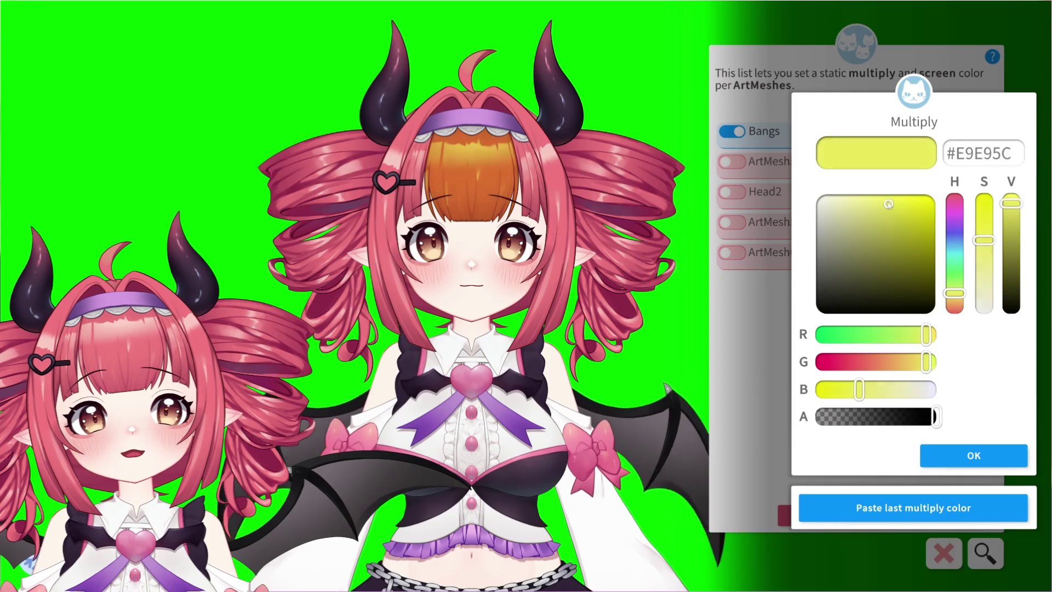
pyautogui.moveTo(888, 206)
pyautogui.mouseDown()
pyautogui.moveTo(863, 193)
pyautogui.moveTo(927, 179)
pyautogui.mouseUp()
pyautogui.moveTo(954, 301); pyautogui.dragTo(959, 294)
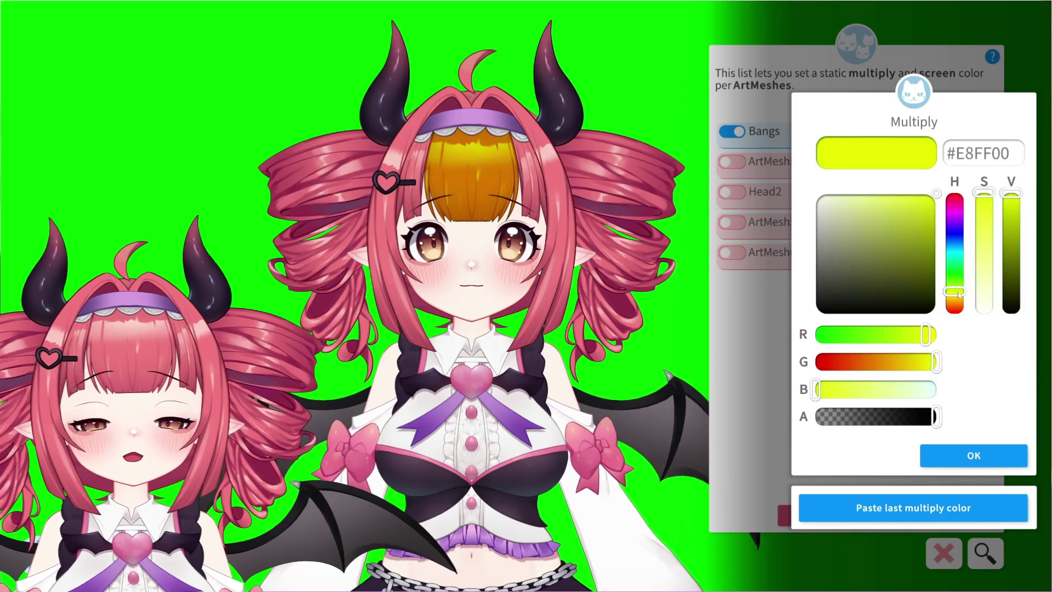
pyautogui.moveTo(931, 257)
pyautogui.mouseDown()
pyautogui.moveTo(887, 226)
pyautogui.moveTo(921, 191)
pyautogui.mouseUp()
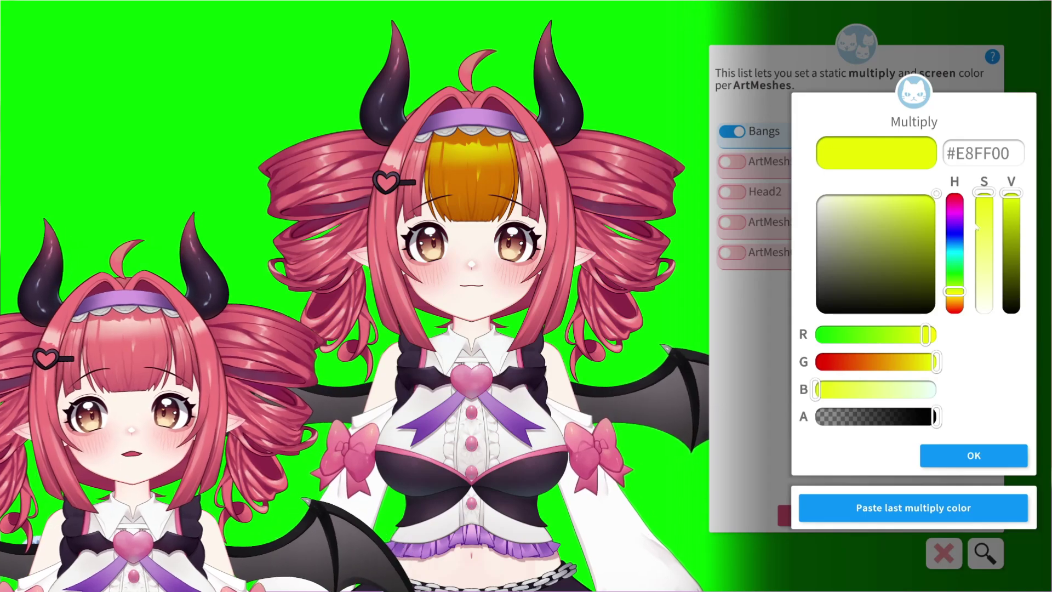
pyautogui.moveTo(914, 222)
pyautogui.mouseDown()
pyautogui.moveTo(894, 214)
pyautogui.moveTo(935, 195)
pyautogui.mouseUp()
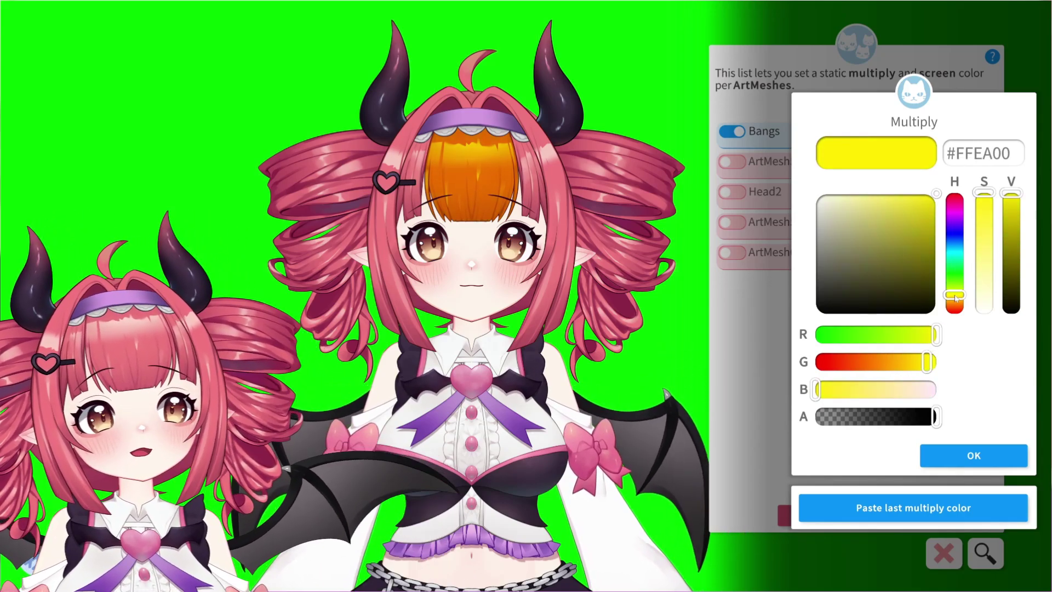
pyautogui.moveTo(956, 298); pyautogui.dragTo(957, 295)
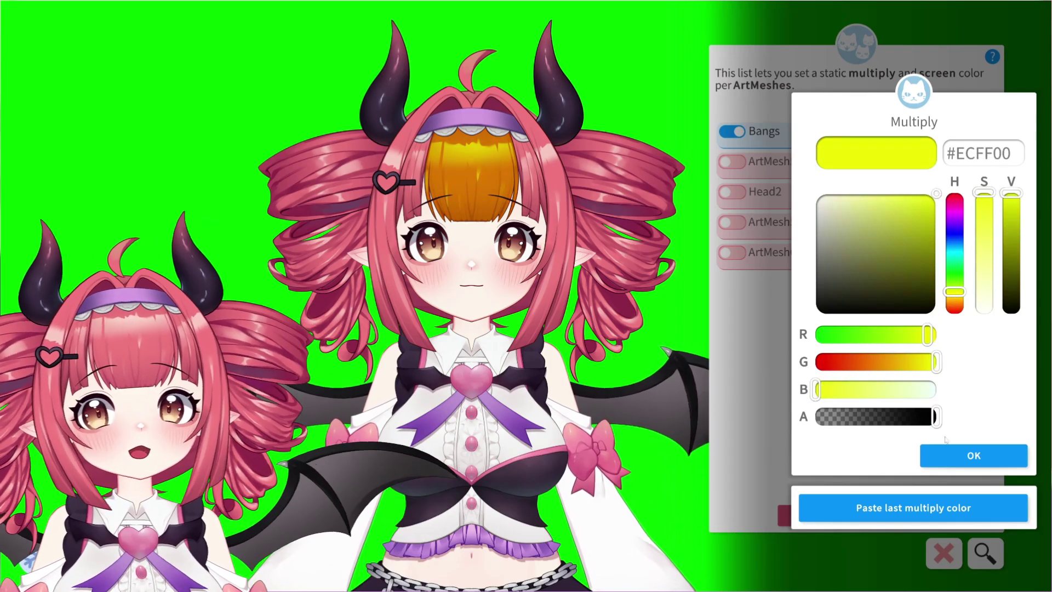
pyautogui.click(941, 458)
# Step: Set the Bangs screen colour to #666E05 and confirm it
pyautogui.moveTo(896, 258); pyautogui.dragTo(929, 265)
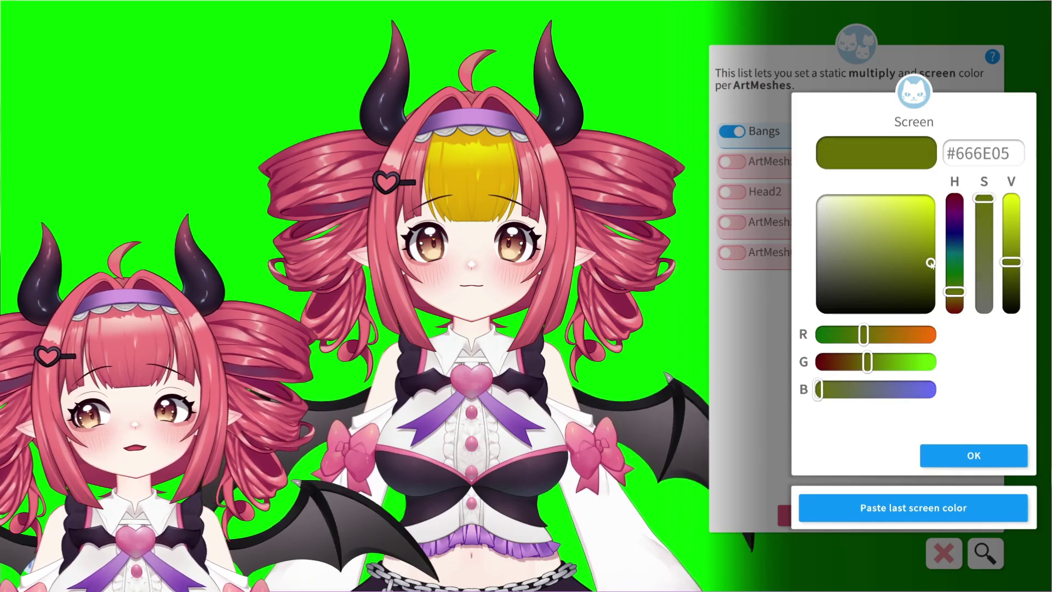
pyautogui.click(942, 454)
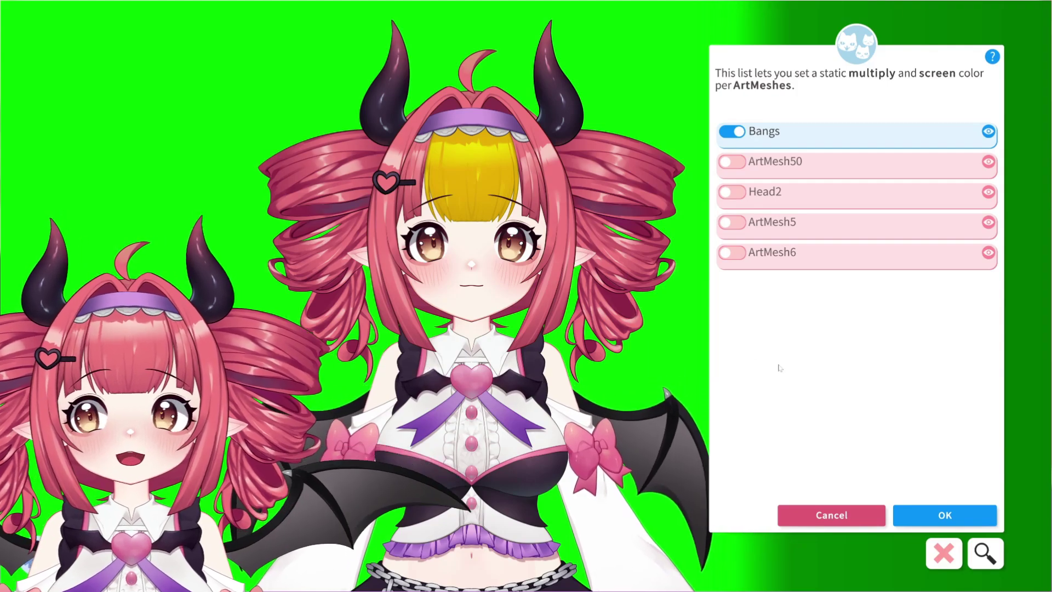
# Step: Apply the #ECFF00 tint to side-hair meshes ArtMesh34 and c4
pyautogui.click(547, 191)
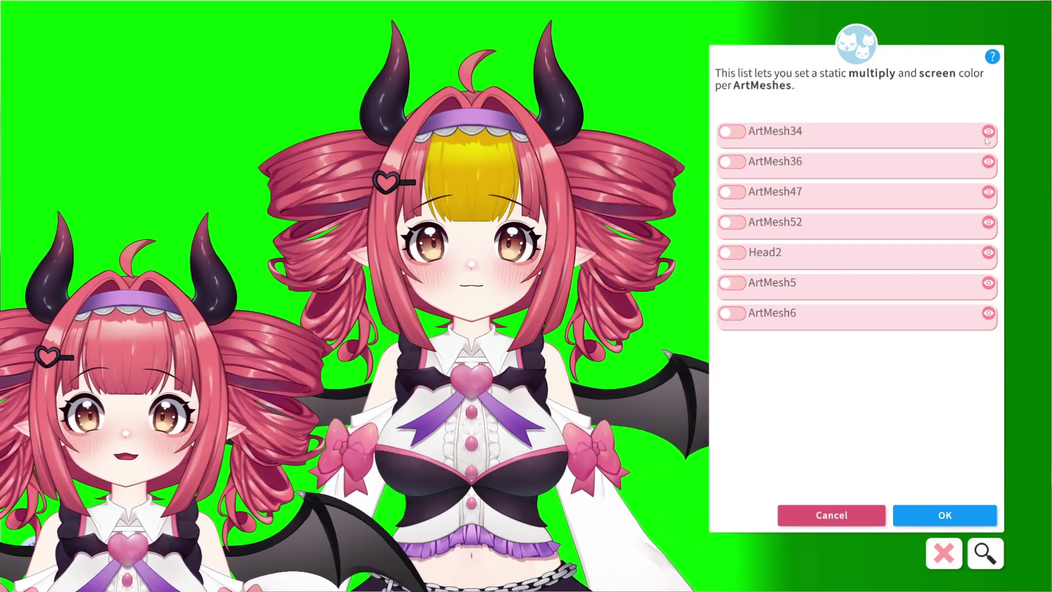
pyautogui.click(732, 131)
pyautogui.click(886, 508)
pyautogui.click(323, 175)
pyautogui.click(731, 192)
pyautogui.click(886, 508)
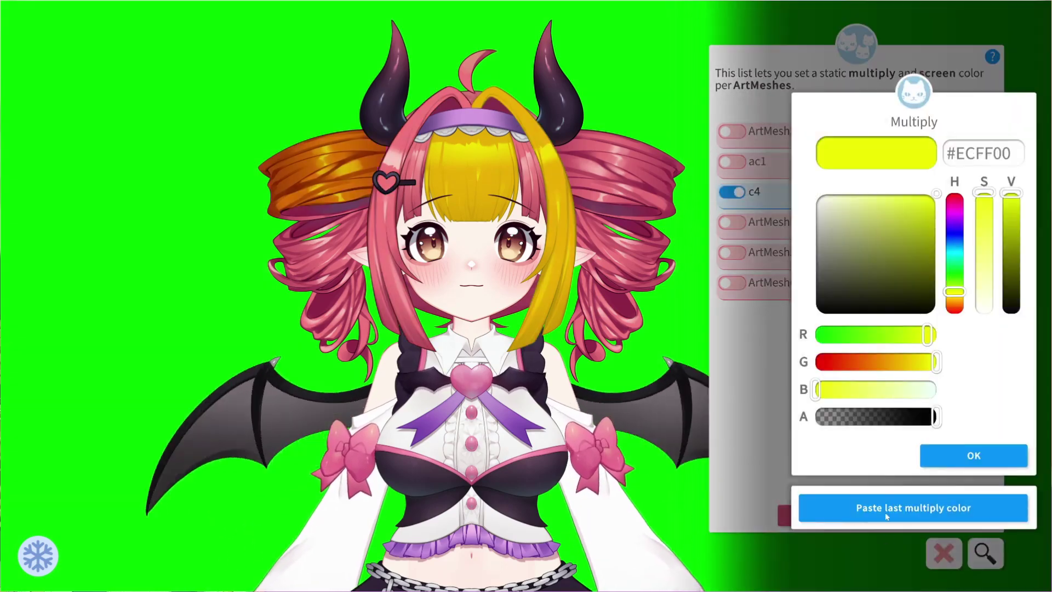
pyautogui.click(973, 456)
# Step: Enable ArtMesh49 and ArtMesh35 and paste the #ECFF00 tint onto them
pyautogui.click(731, 225)
pyautogui.click(730, 340)
pyautogui.click(913, 508)
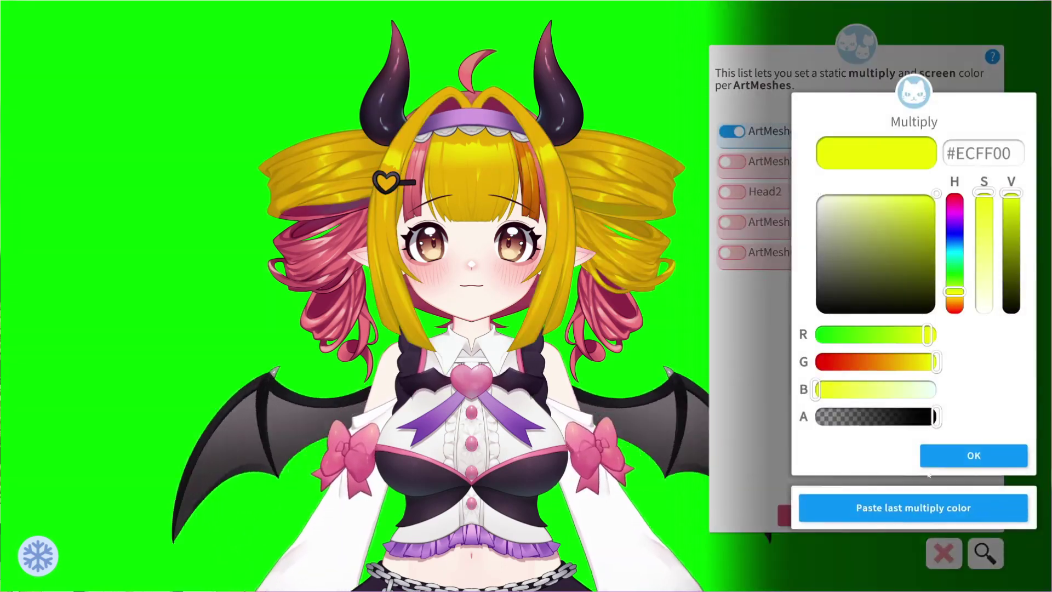
pyautogui.click(974, 455)
# Step: Paste the #ECFF00 tint onto the c1 curls and select the remaining pink hair sections
pyautogui.click(315, 247)
pyautogui.click(732, 161)
pyautogui.click(923, 515)
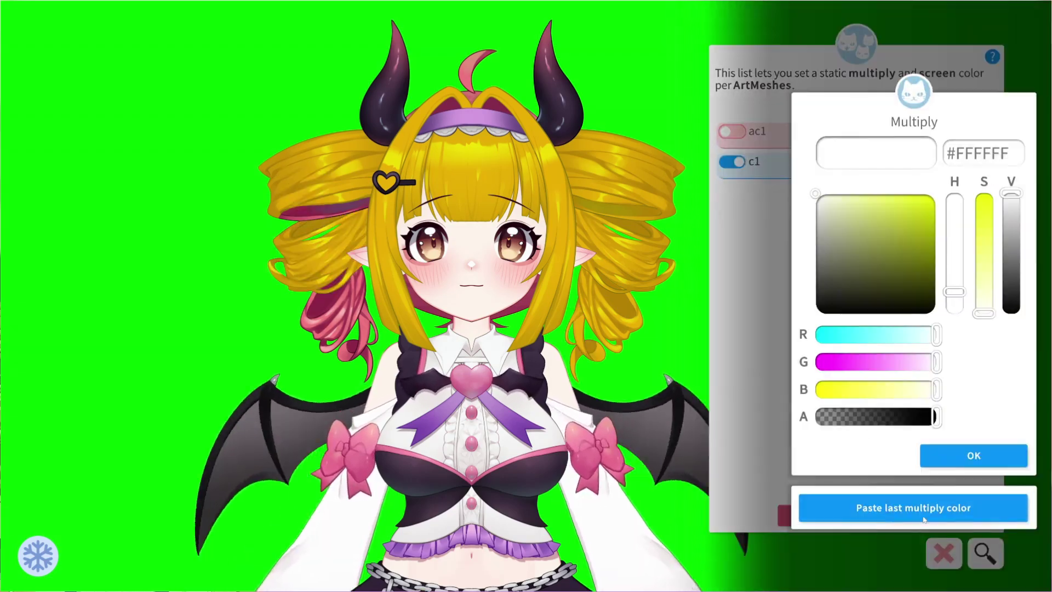
pyautogui.click(973, 455)
pyautogui.click(422, 269)
pyautogui.click(493, 164)
pyautogui.click(630, 192)
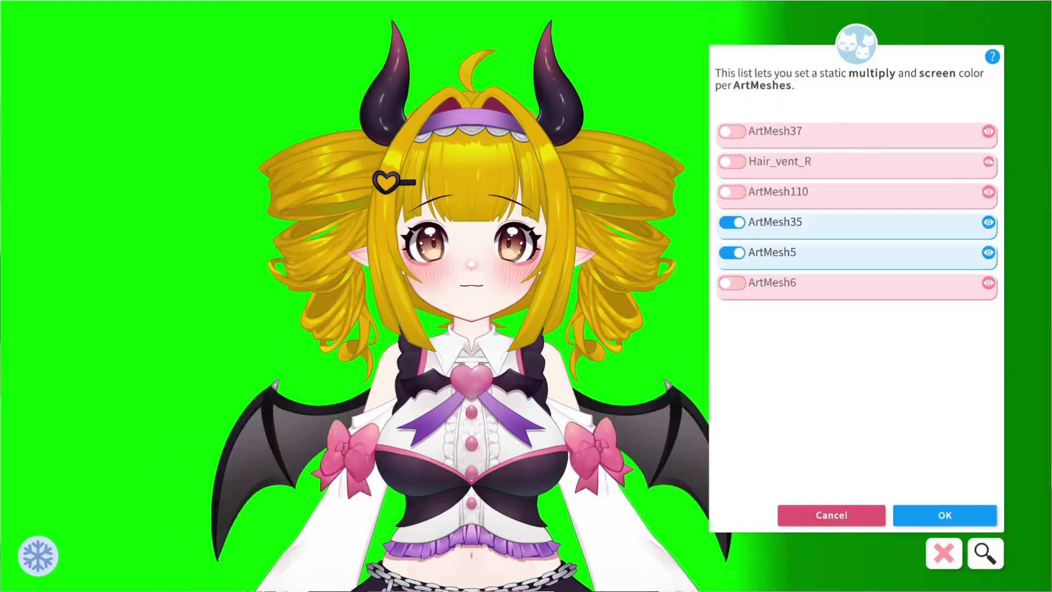
pyautogui.click(525, 180)
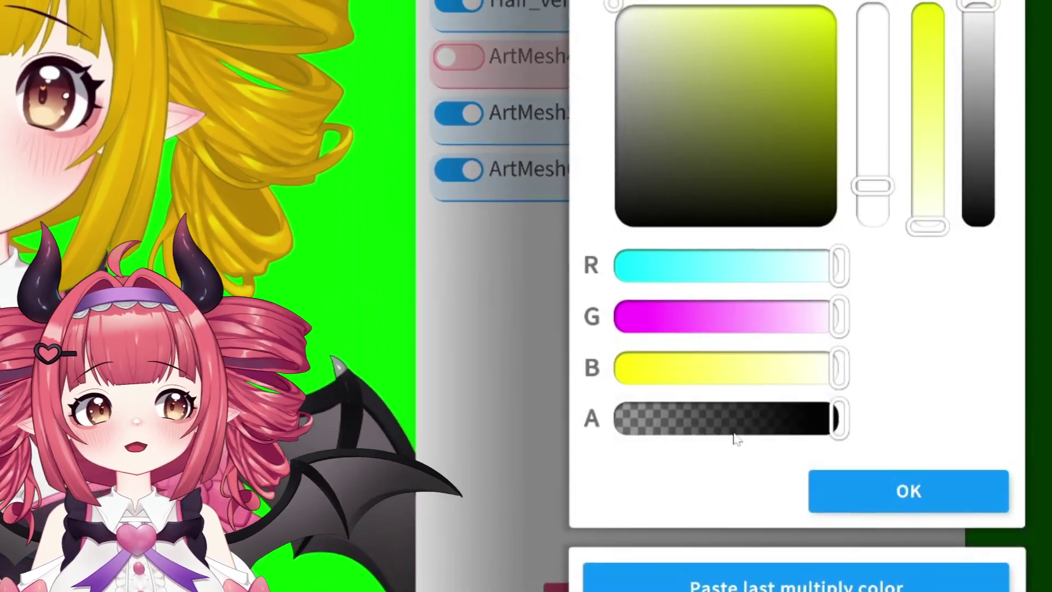
# Step: Confirm a zero-opacity white multiply and black screen colour, then close the ArtMesh list
pyautogui.moveTo(735, 436); pyautogui.dragTo(856, 419)
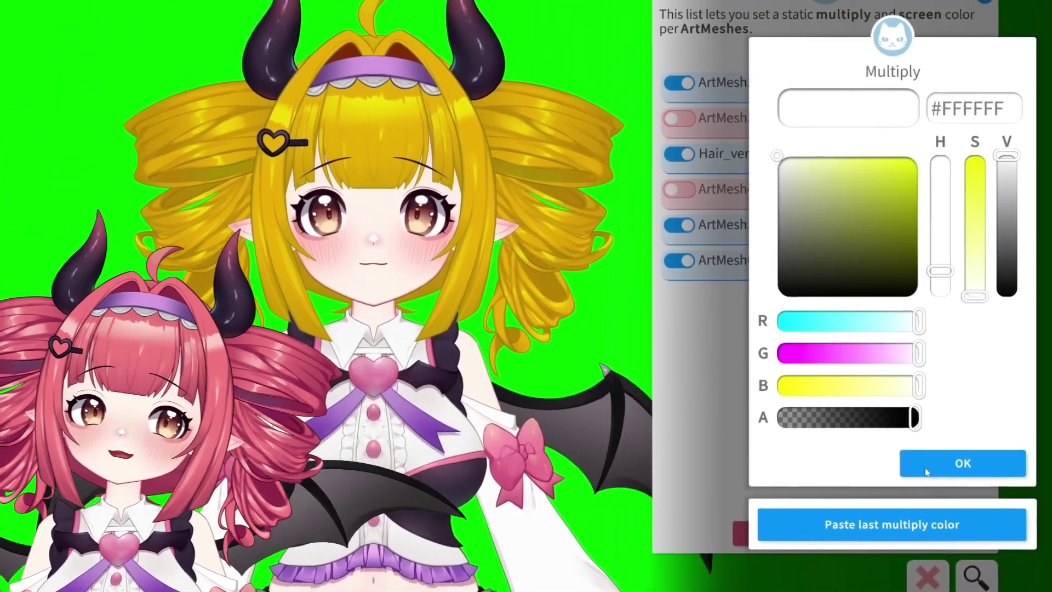
pyautogui.click(901, 476)
pyautogui.click(934, 465)
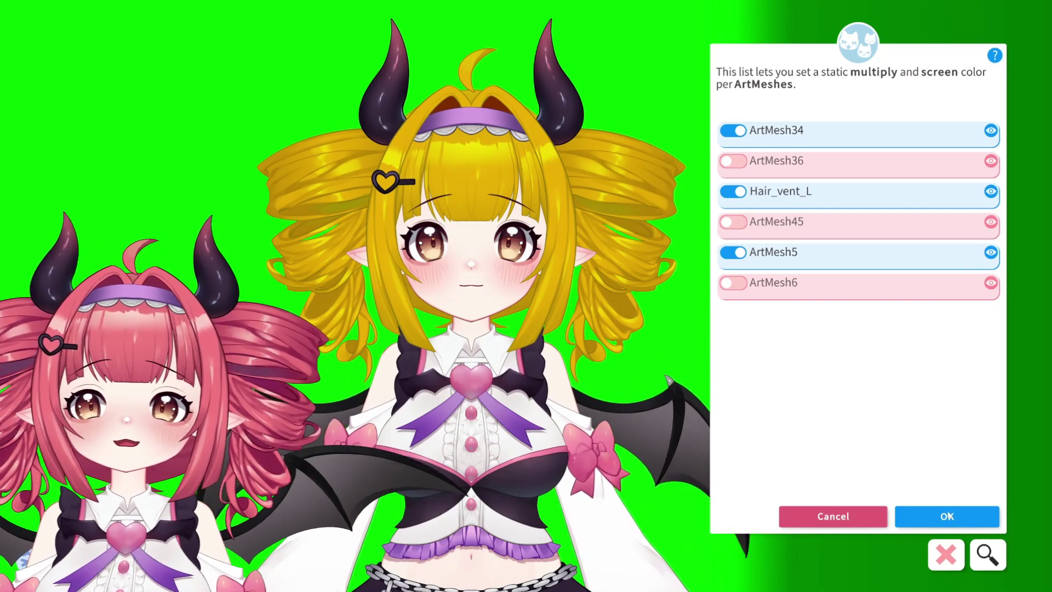
pyautogui.click(948, 516)
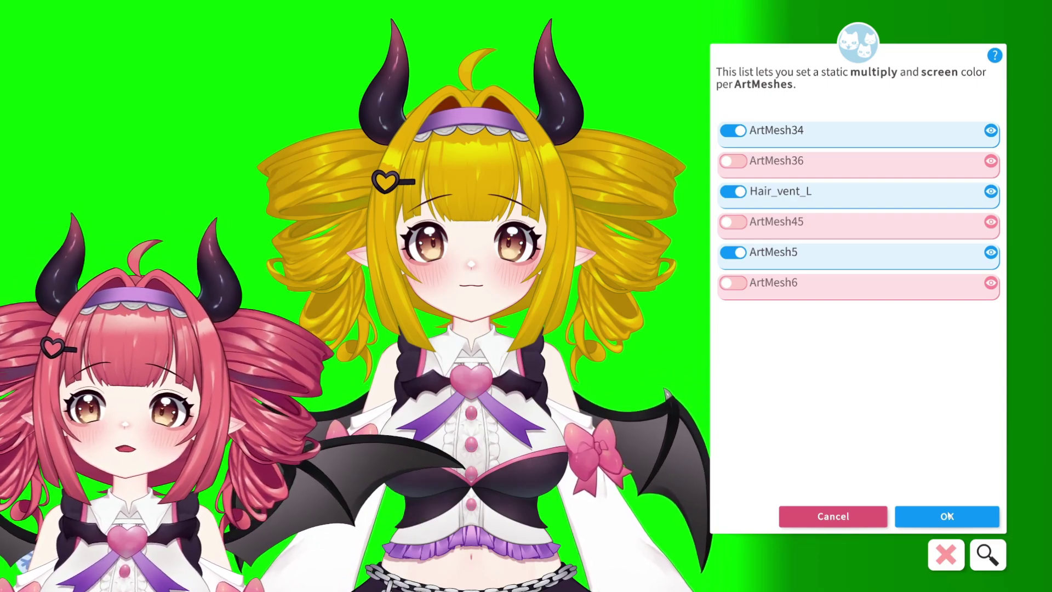
pyautogui.click(947, 516)
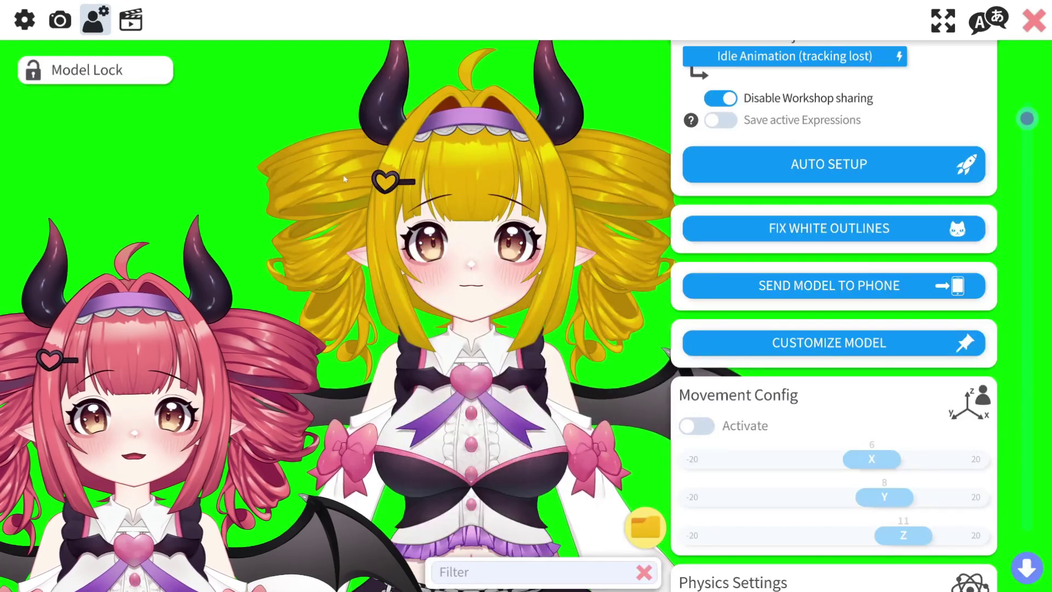
# Step: Add a hotkey with the ArtMesh Color Preset action recording 39 ArtMeshes' current colours
pyautogui.click(131, 31)
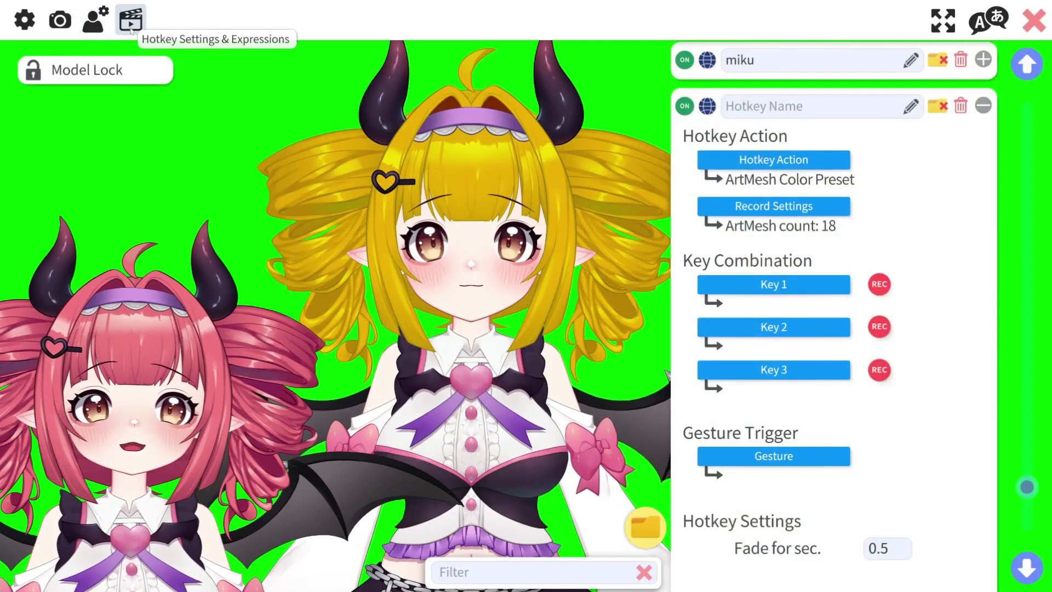
pyautogui.scroll(-5, 904, 155)
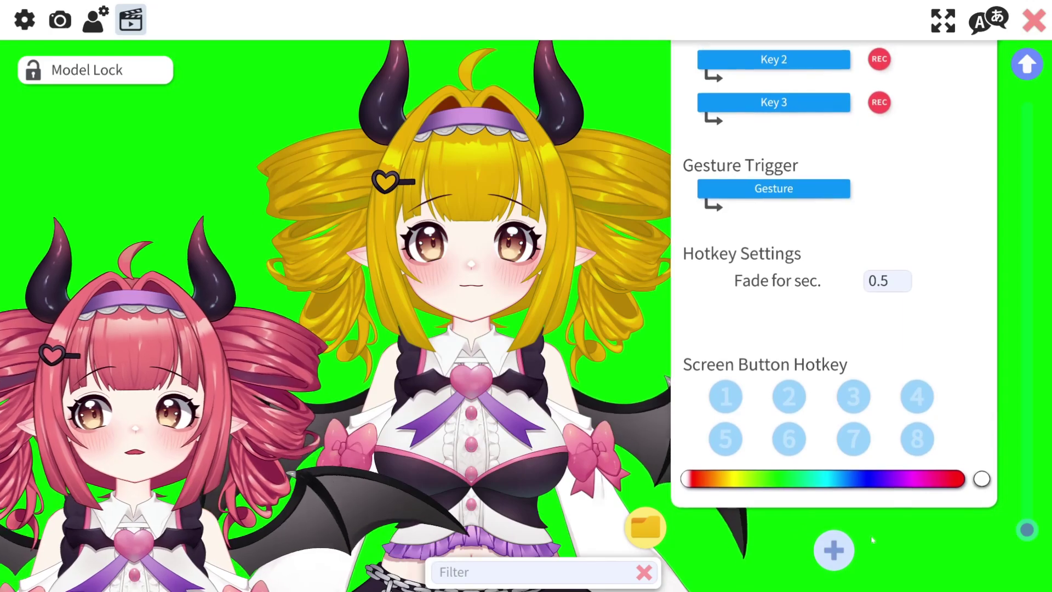
pyautogui.click(833, 550)
pyautogui.scroll(-5, 806, 418)
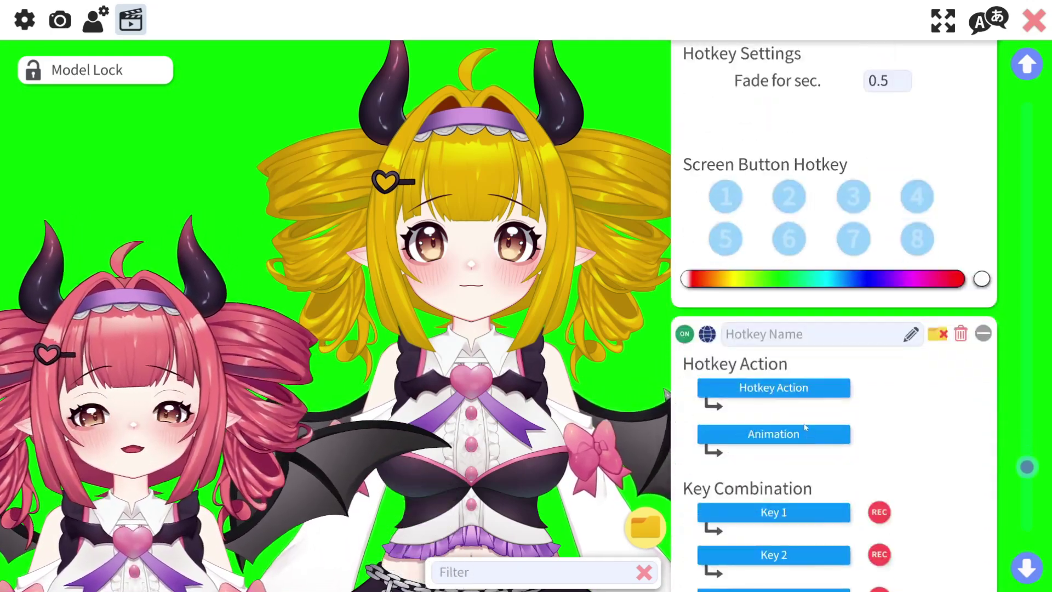
pyautogui.click(783, 287)
pyautogui.scroll(-5, 783, 290)
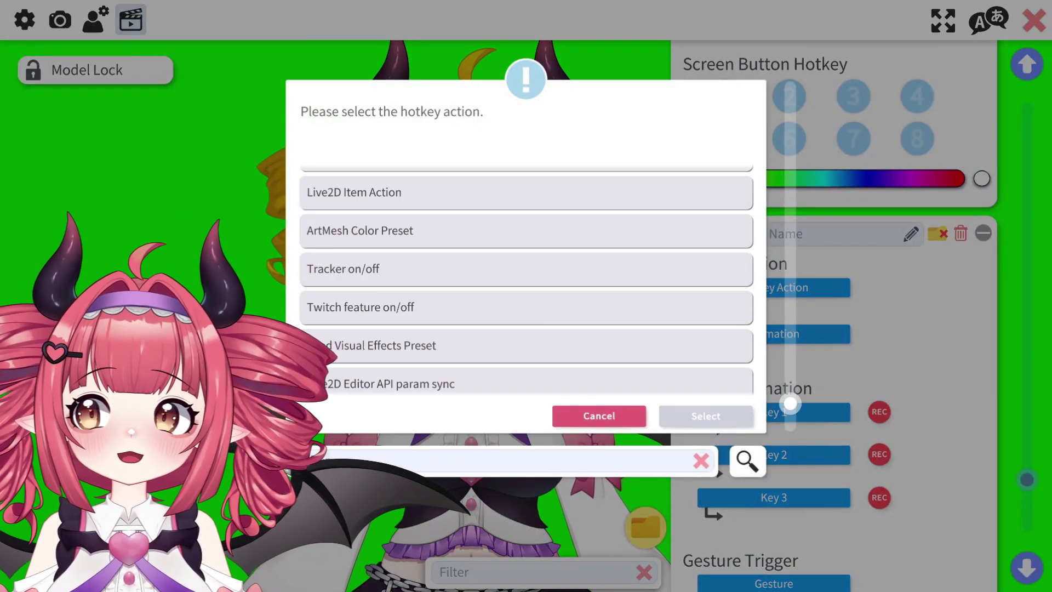
pyautogui.click(594, 231)
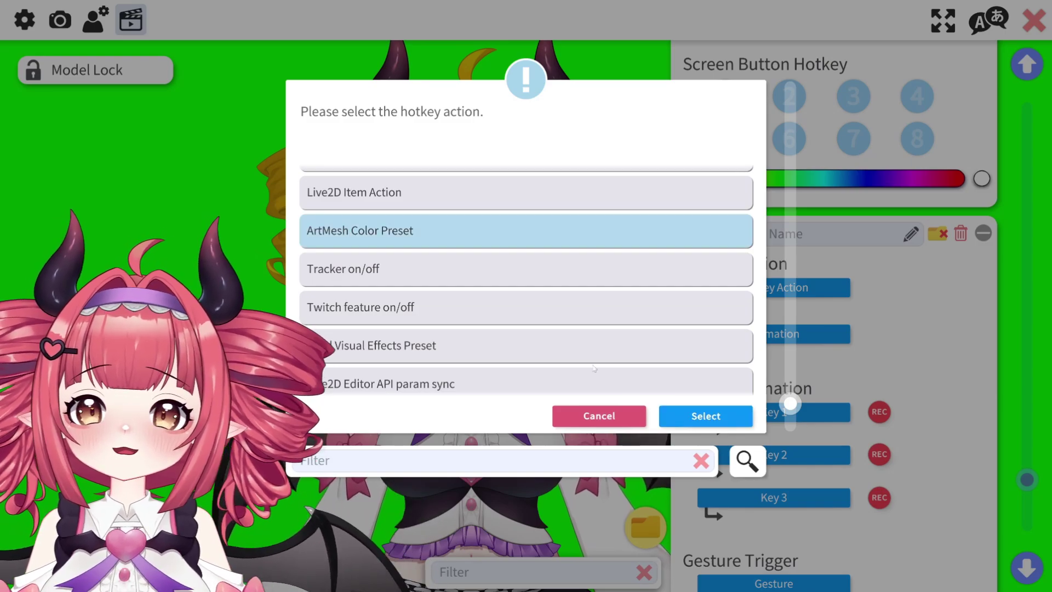
pyautogui.click(683, 418)
pyautogui.click(751, 336)
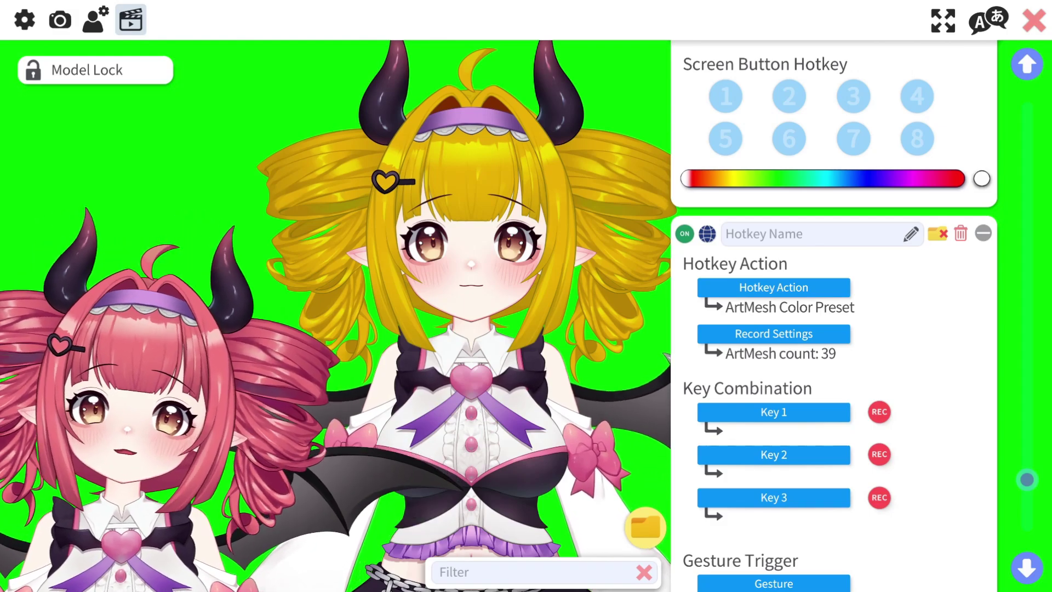
pyautogui.scroll(-5, 833, 328)
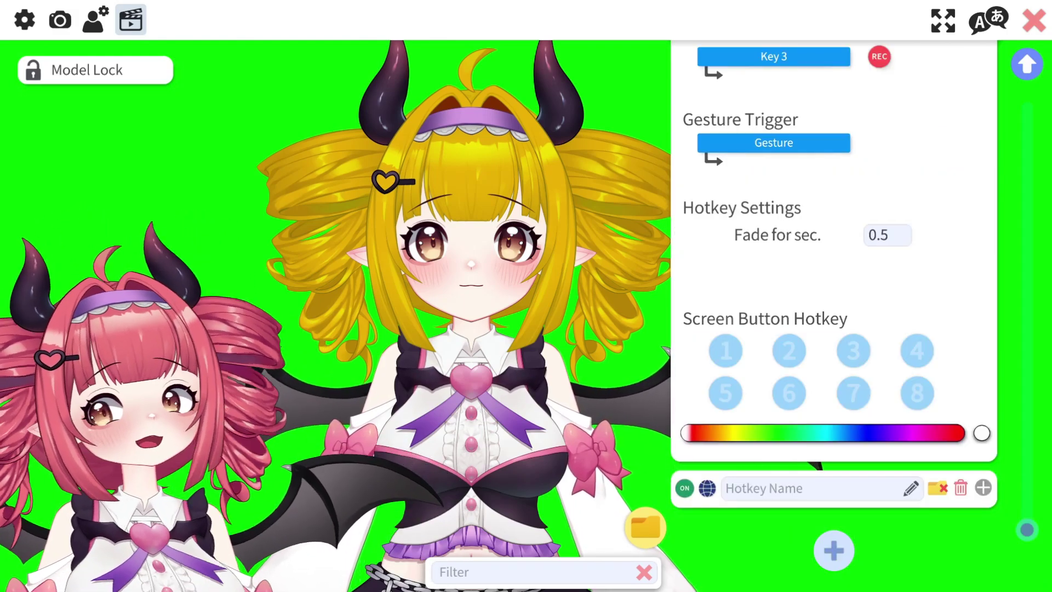
# Step: Set the Display Lighting colour to a very light grey
pyautogui.click(60, 20)
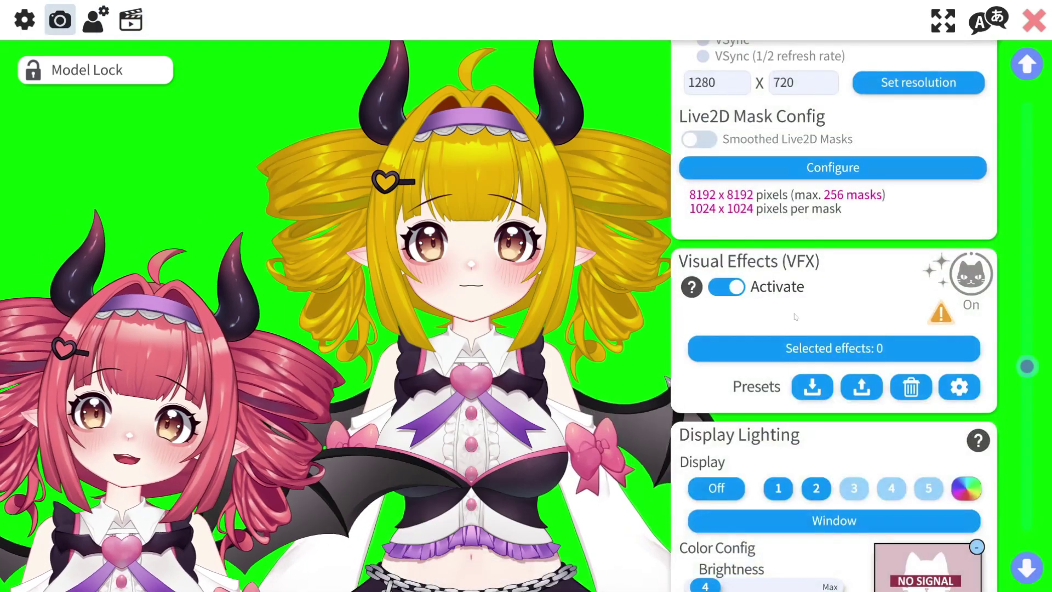
pyautogui.scroll(-4, 786, 294)
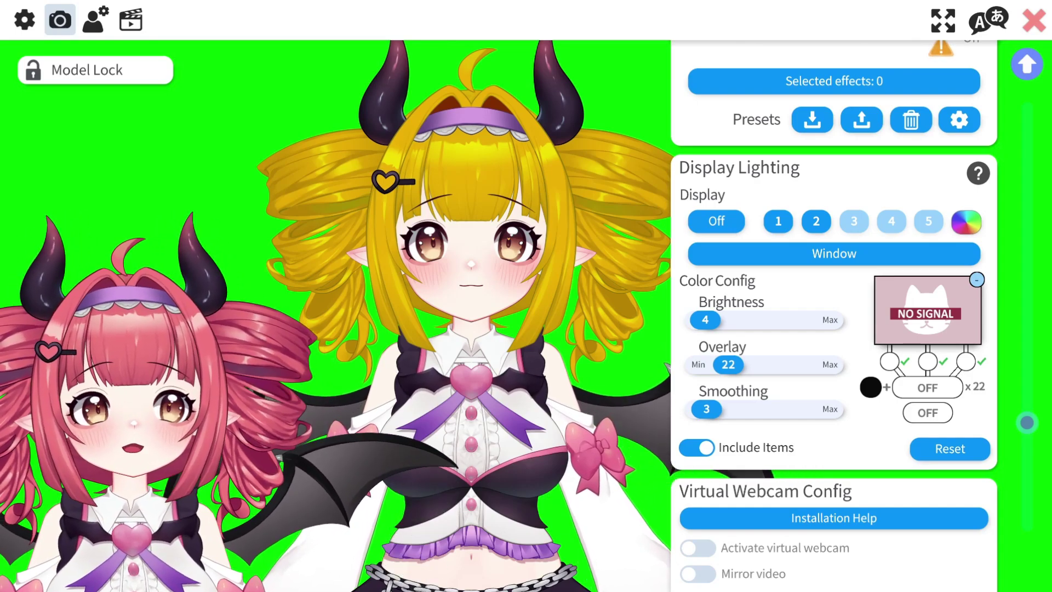
pyautogui.click(964, 223)
pyautogui.moveTo(431, 209); pyautogui.dragTo(427, 200)
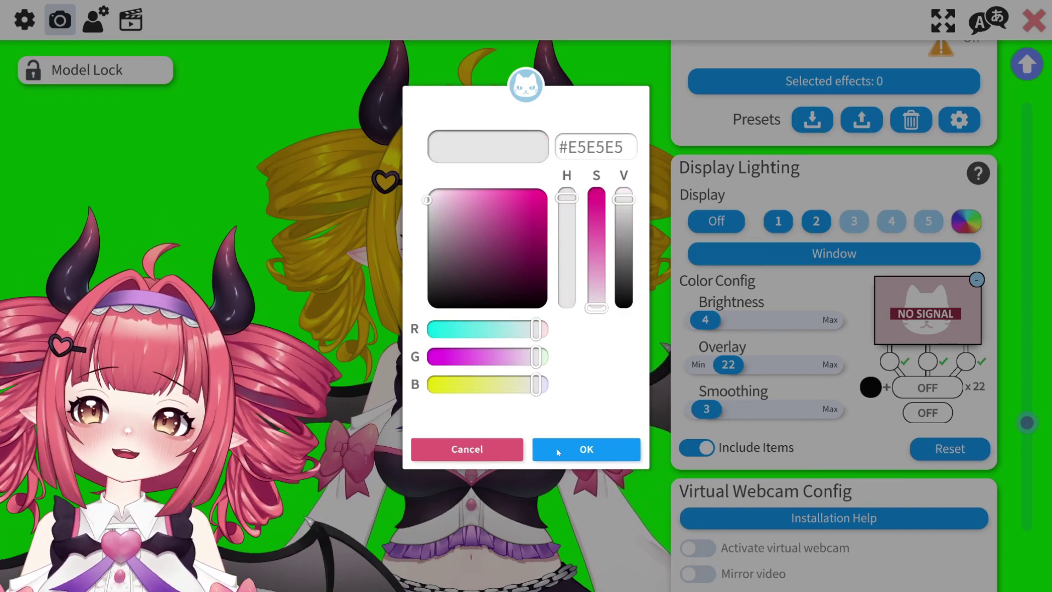
pyautogui.click(557, 448)
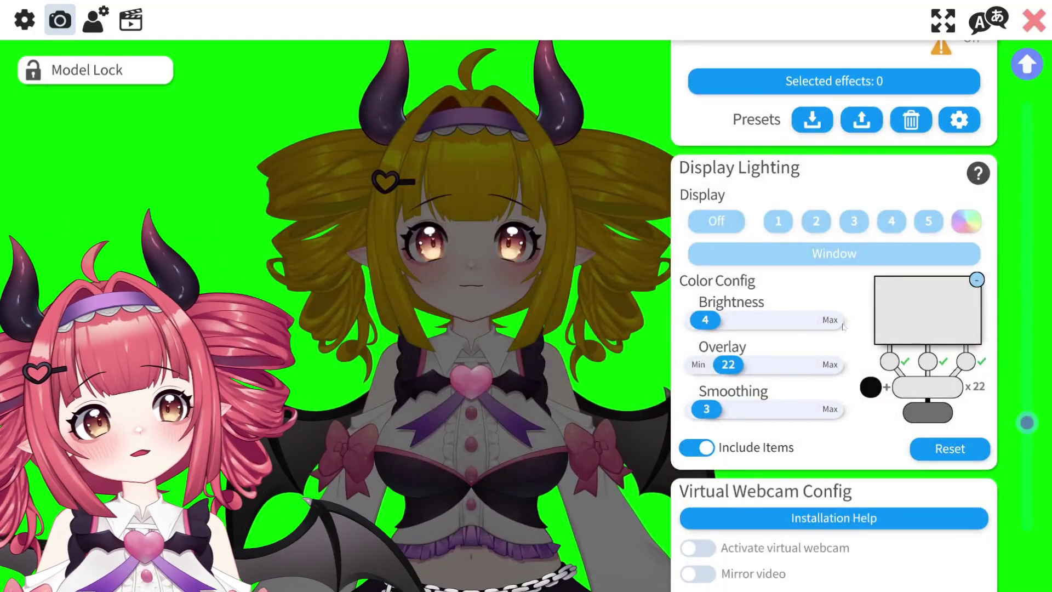
# Step: Light the model from display 1, test channels and sliders, then reset the lighting defaults
pyautogui.click(778, 223)
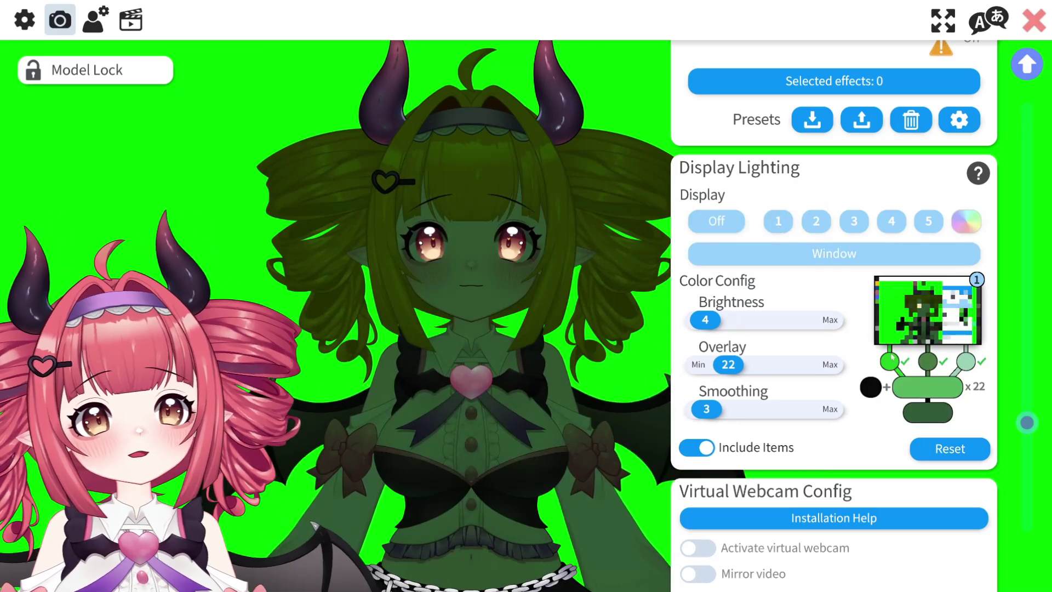
pyautogui.click(929, 363)
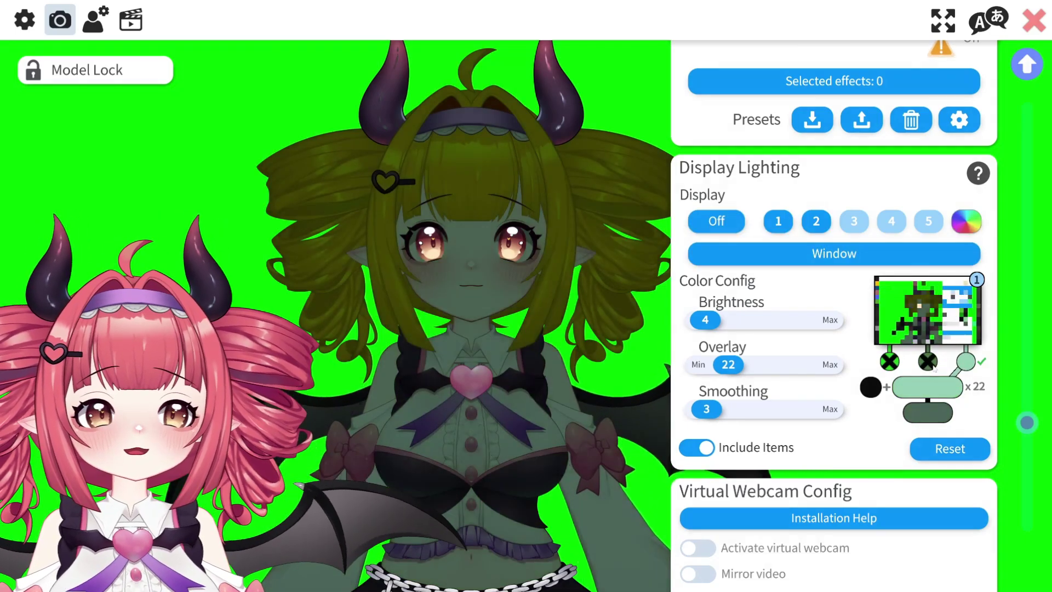
pyautogui.click(966, 362)
pyautogui.click(969, 363)
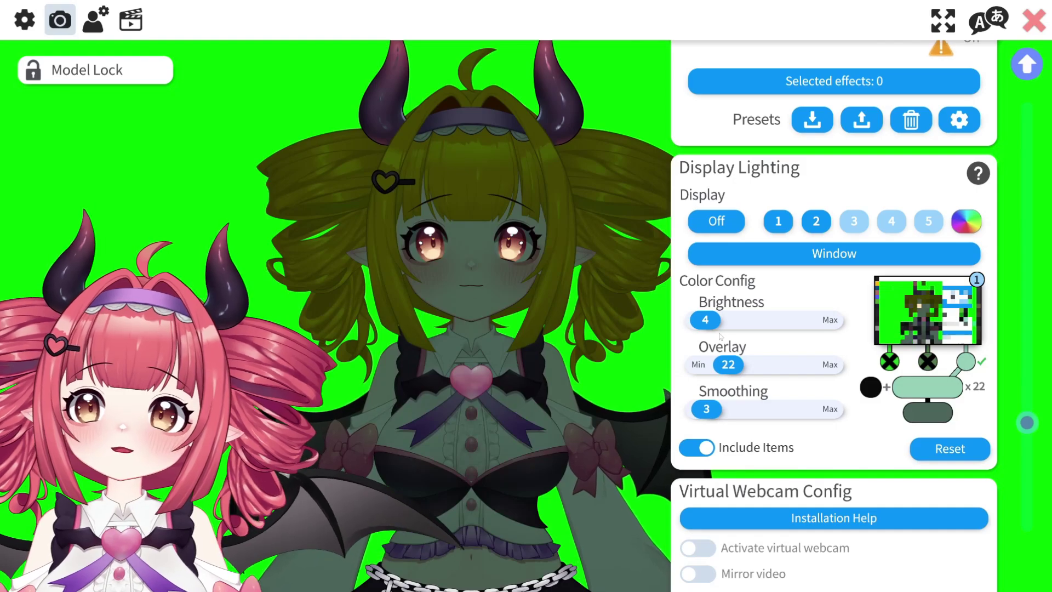
pyautogui.moveTo(706, 319)
pyautogui.mouseDown()
pyautogui.moveTo(755, 319)
pyautogui.moveTo(719, 319)
pyautogui.mouseUp()
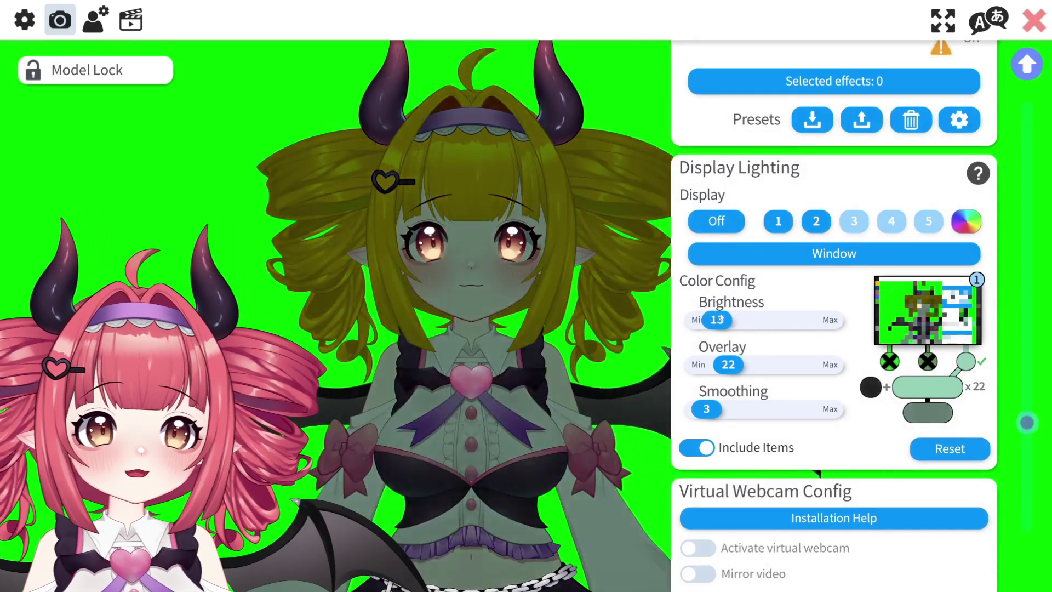
pyautogui.moveTo(727, 363)
pyautogui.mouseDown()
pyautogui.moveTo(804, 364)
pyautogui.moveTo(710, 363)
pyautogui.mouseUp()
pyautogui.moveTo(703, 410); pyautogui.dragTo(749, 410)
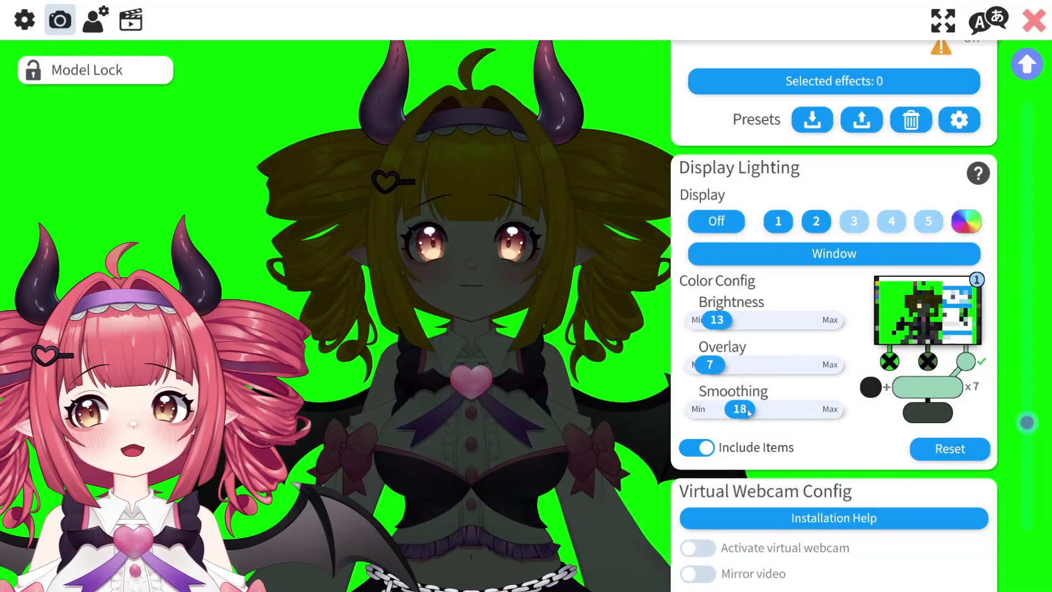
pyautogui.click(926, 449)
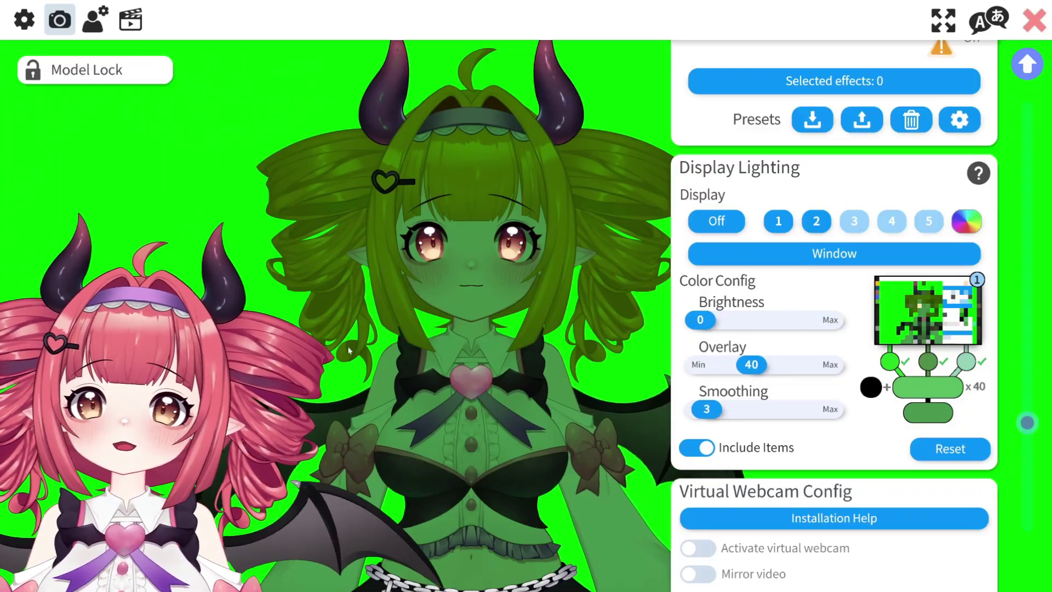
# Step: Try lowering ArtMesh21's scene-lighting strength, then cancel the per-ArtMesh lighting change
pyautogui.click(94, 20)
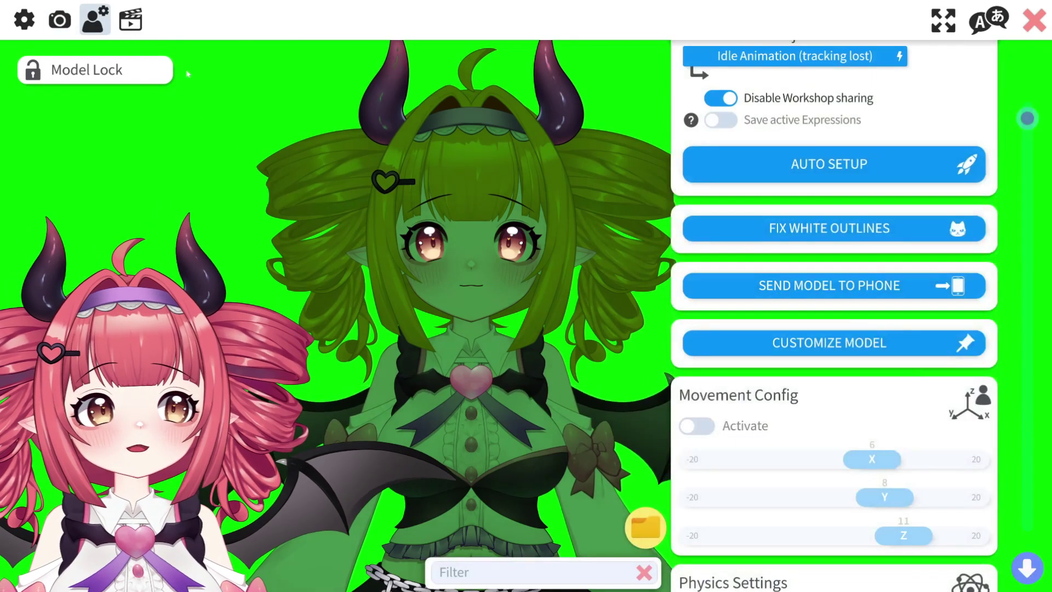
pyautogui.click(726, 340)
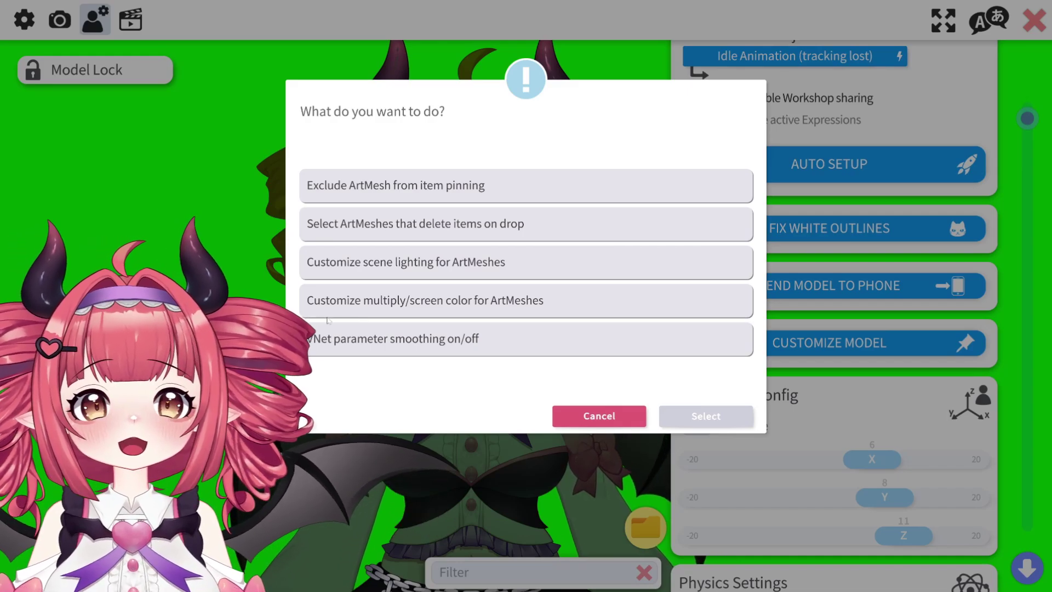
pyautogui.click(435, 271)
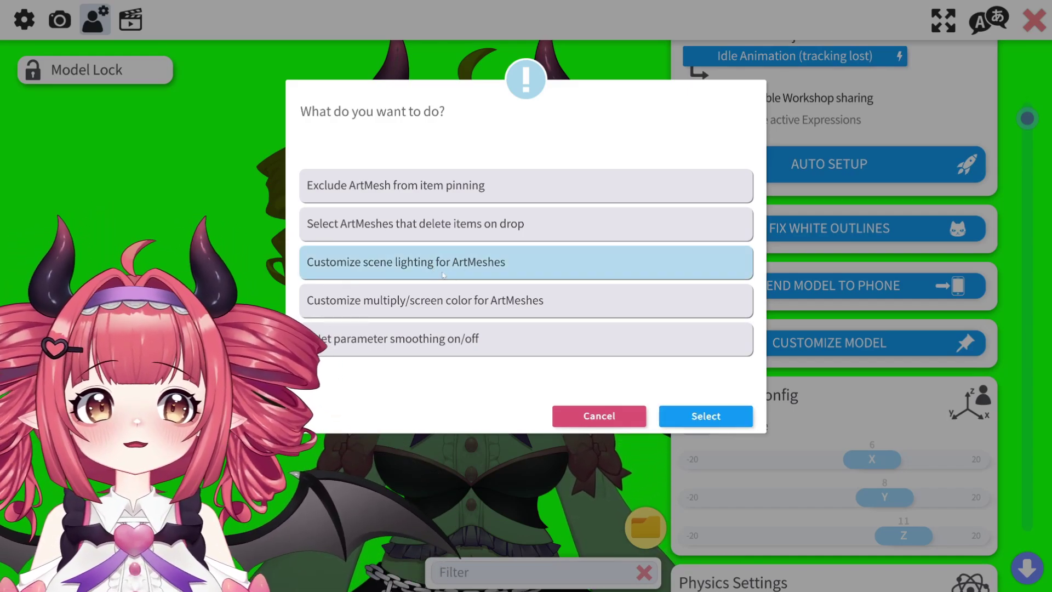
pyautogui.click(683, 414)
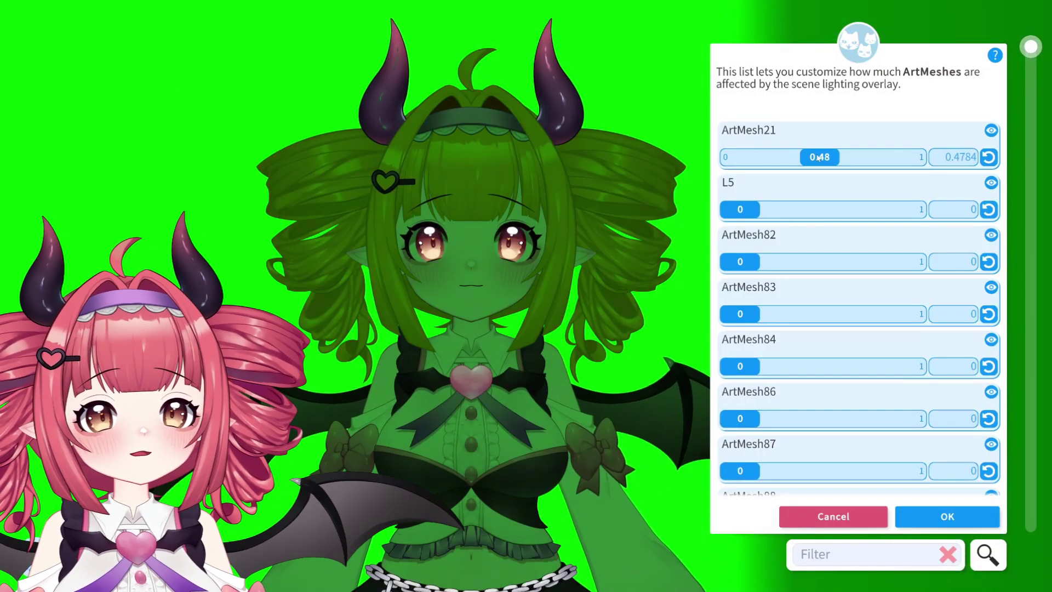
pyautogui.moveTo(819, 158); pyautogui.dragTo(785, 174)
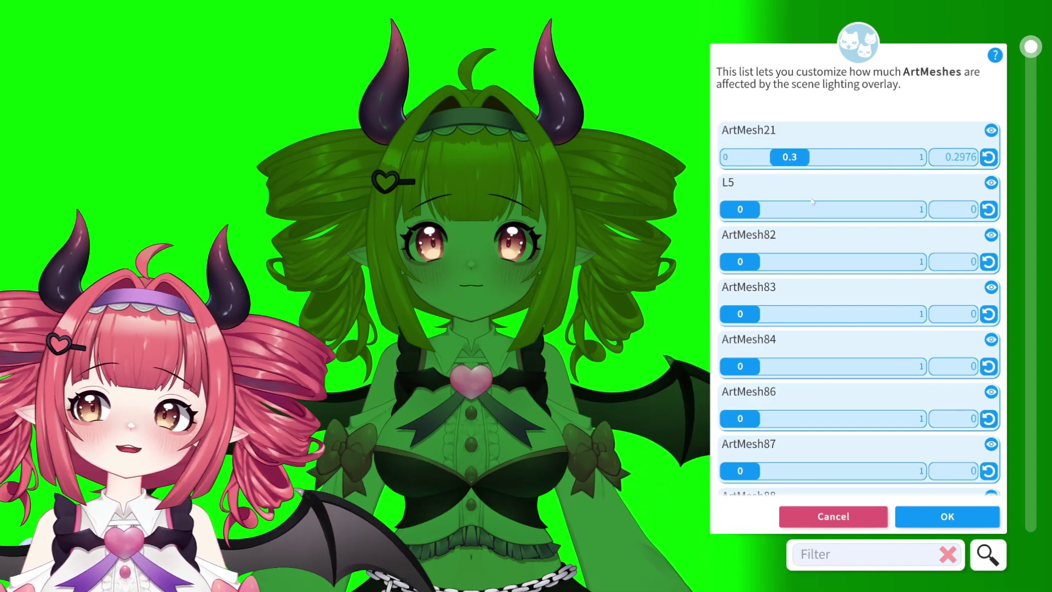
pyautogui.click(859, 517)
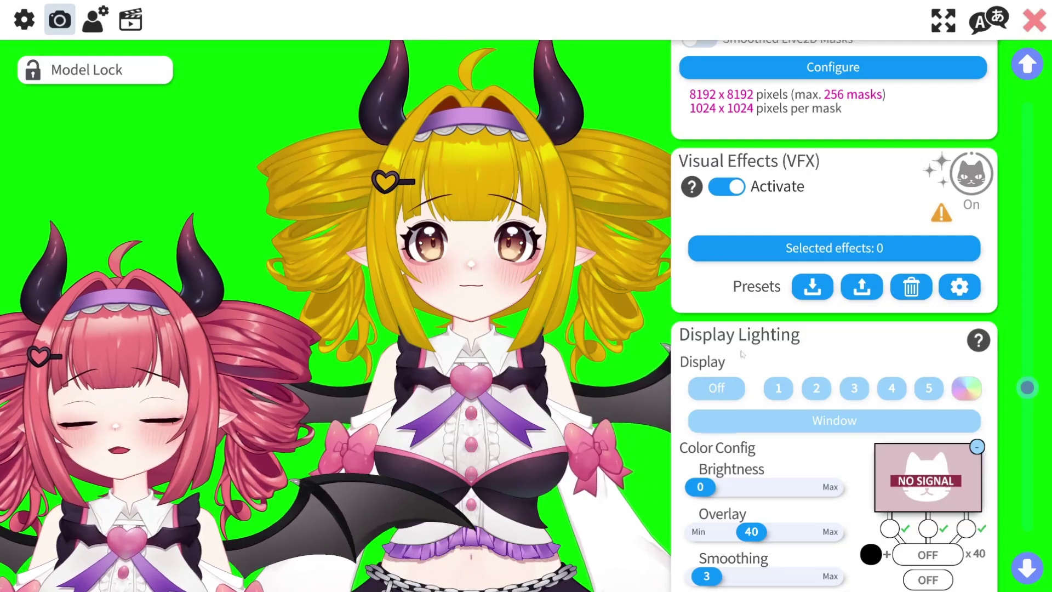
pyautogui.scroll(1, 741, 353)
pyautogui.scroll(-1, 740, 354)
pyautogui.scroll(1, 741, 353)
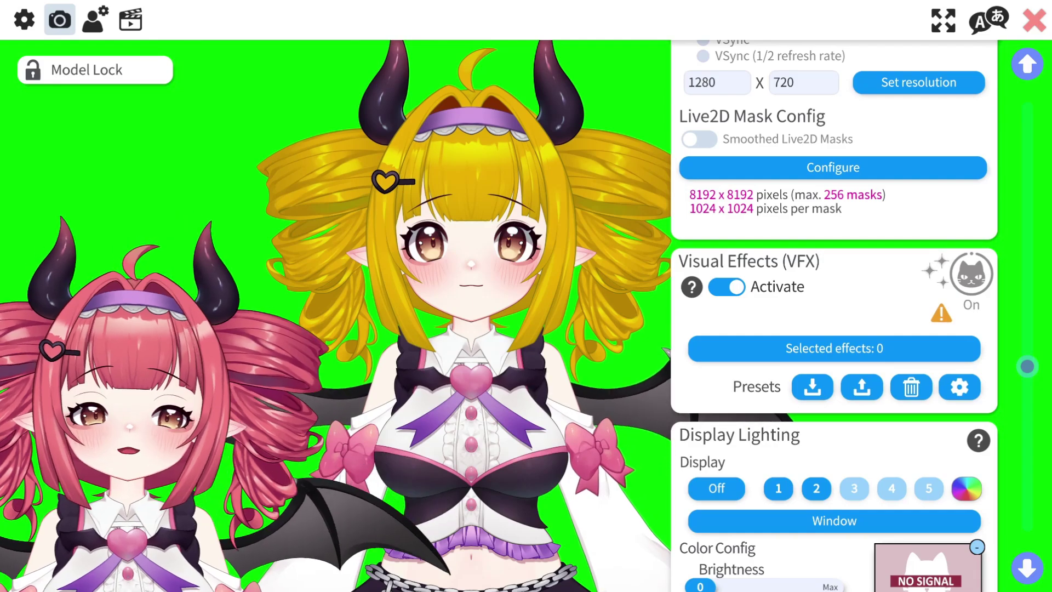
pyautogui.click(691, 285)
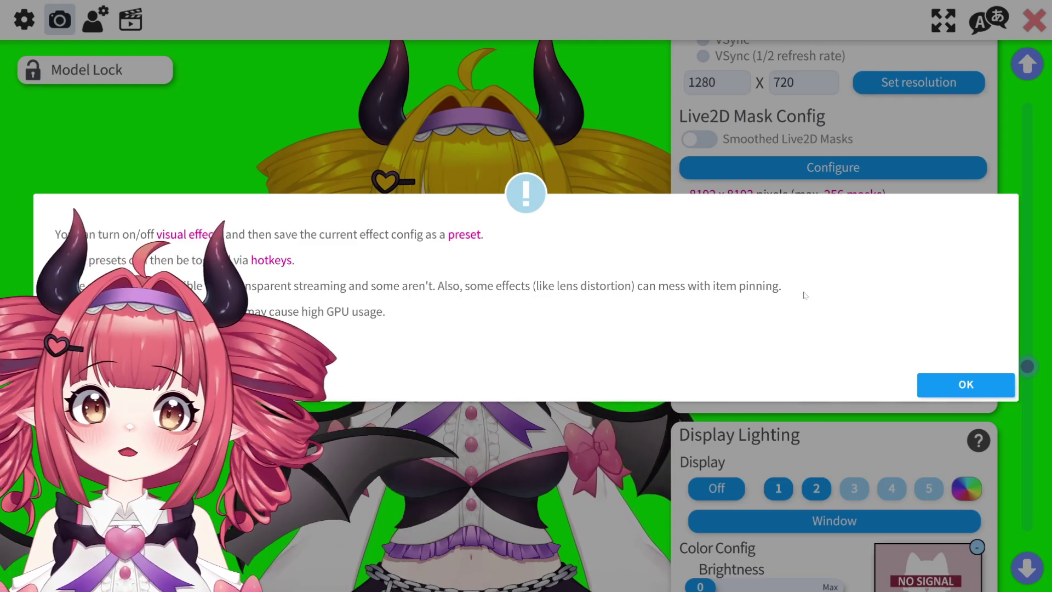
pyautogui.click(966, 384)
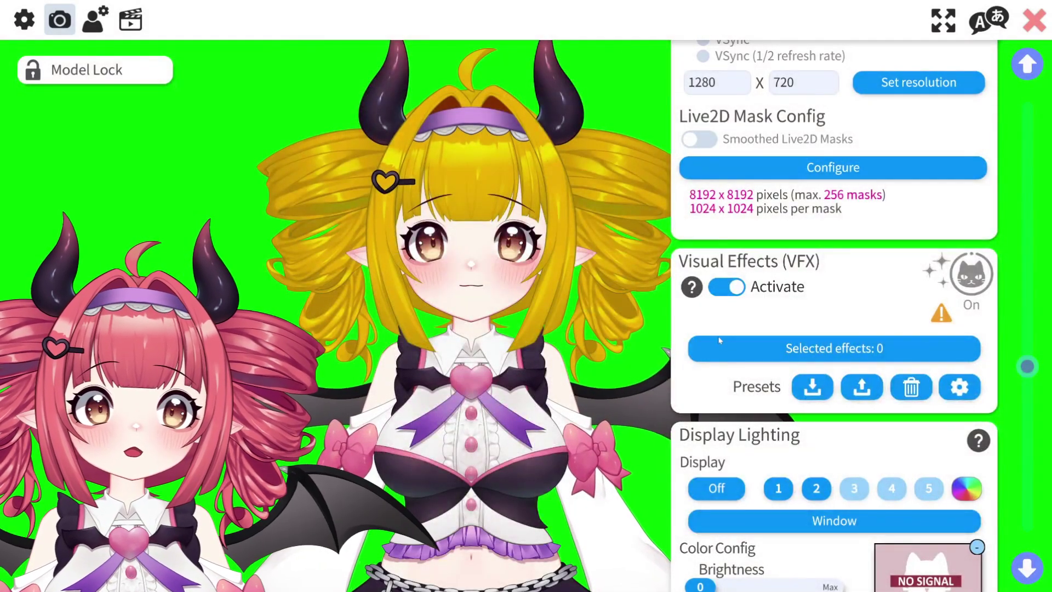
# Step: Turn on Bloom and light effects at about 0.96 with bloom intensity 0.1
pyautogui.click(720, 348)
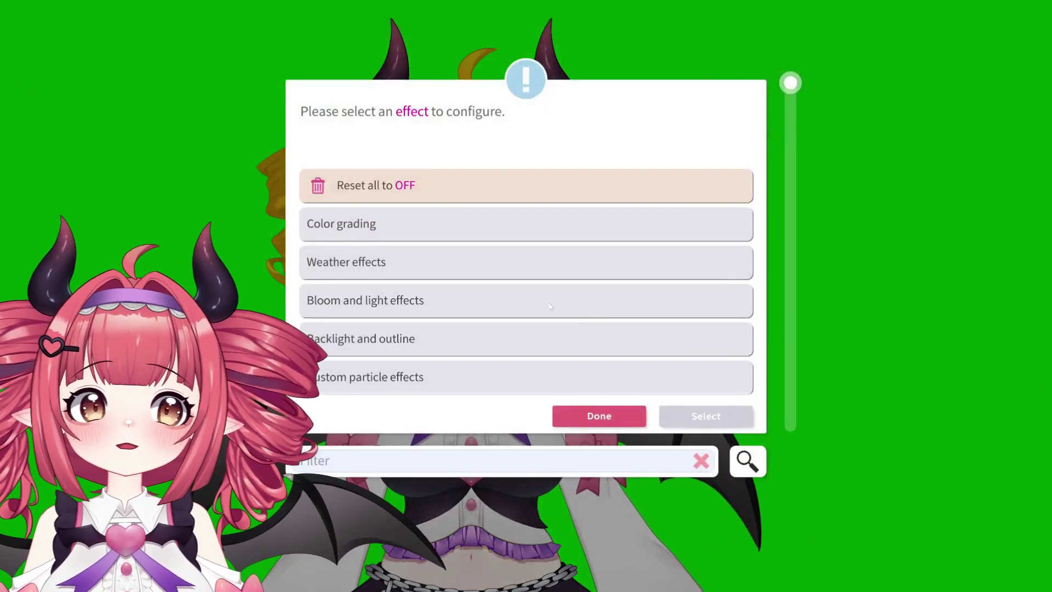
pyautogui.scroll(-2, 346, 279)
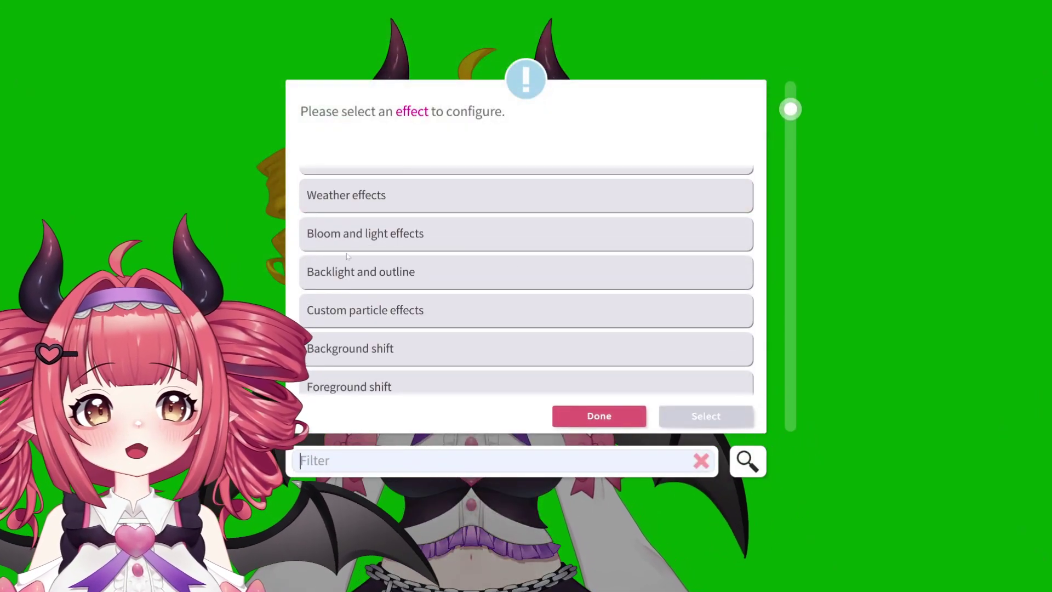
pyautogui.scroll(2, 346, 257)
pyautogui.scroll(-2, 326, 234)
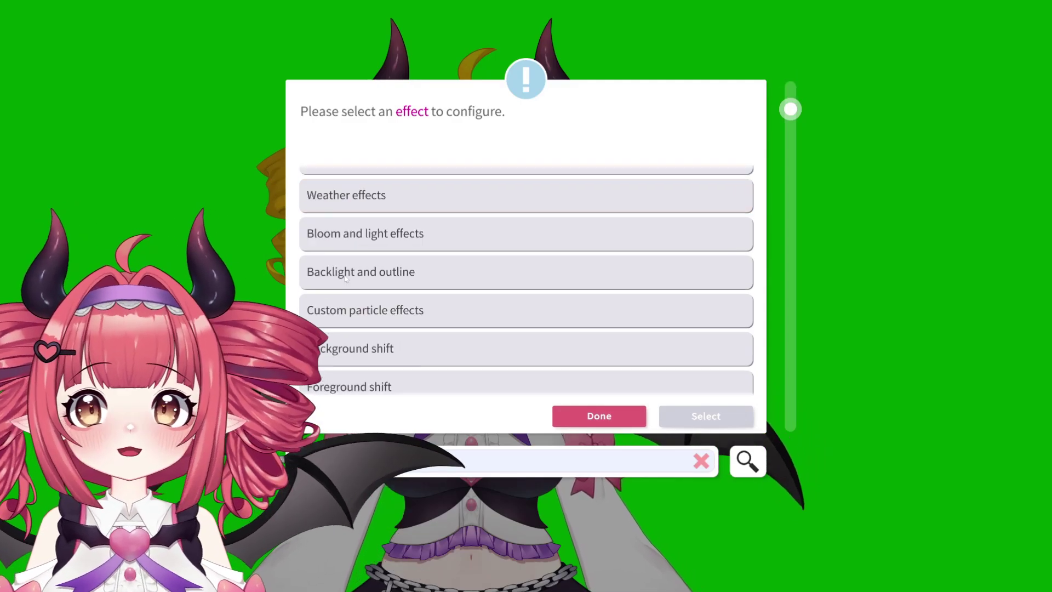
pyautogui.click(347, 245)
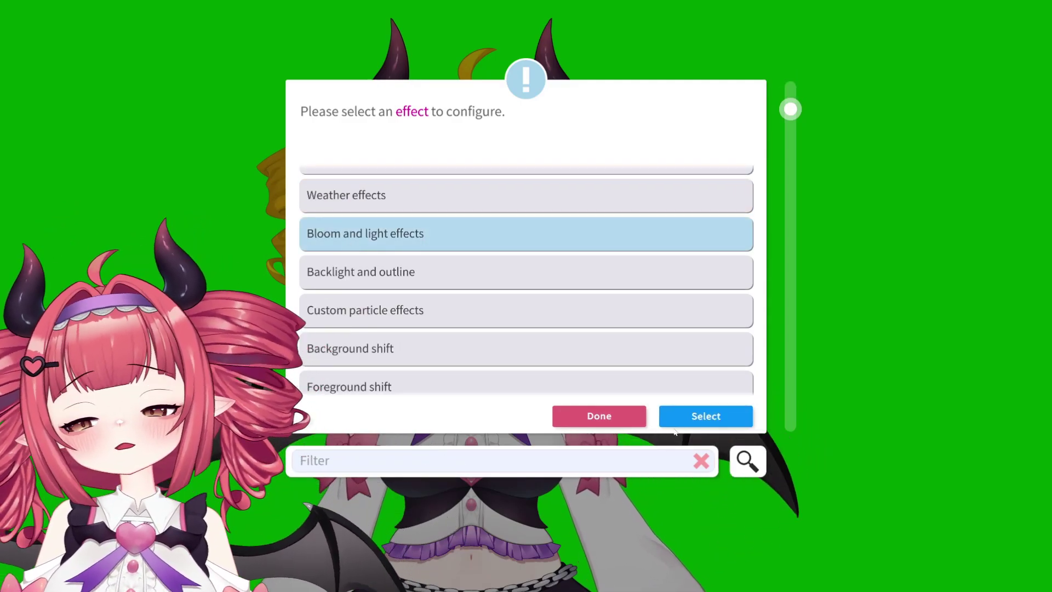
pyautogui.click(705, 416)
pyautogui.moveTo(739, 157); pyautogui.dragTo(848, 156)
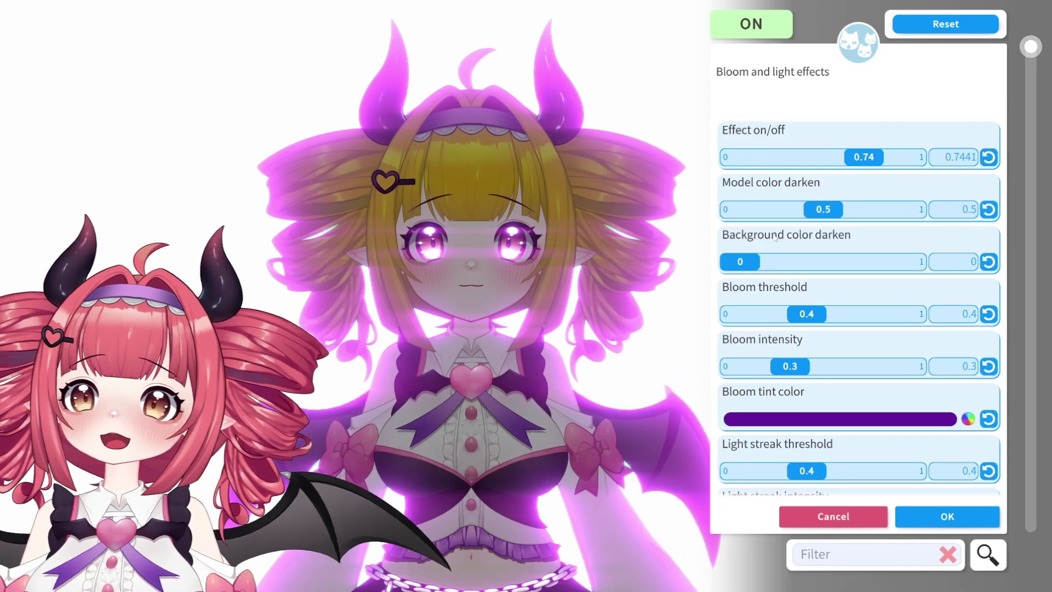
pyautogui.moveTo(795, 367); pyautogui.dragTo(761, 366)
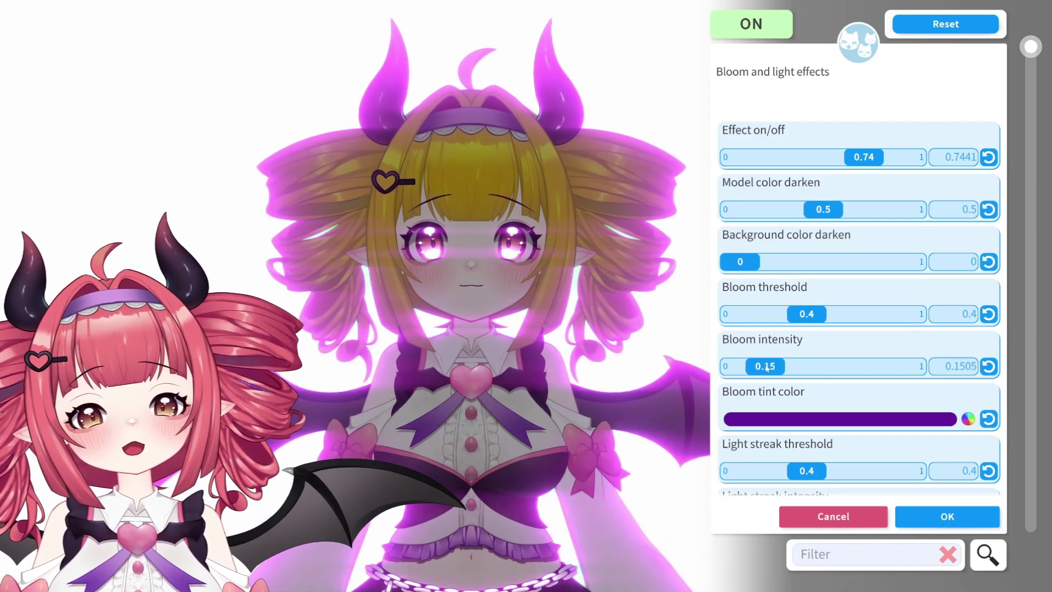
pyautogui.moveTo(865, 159); pyautogui.dragTo(902, 157)
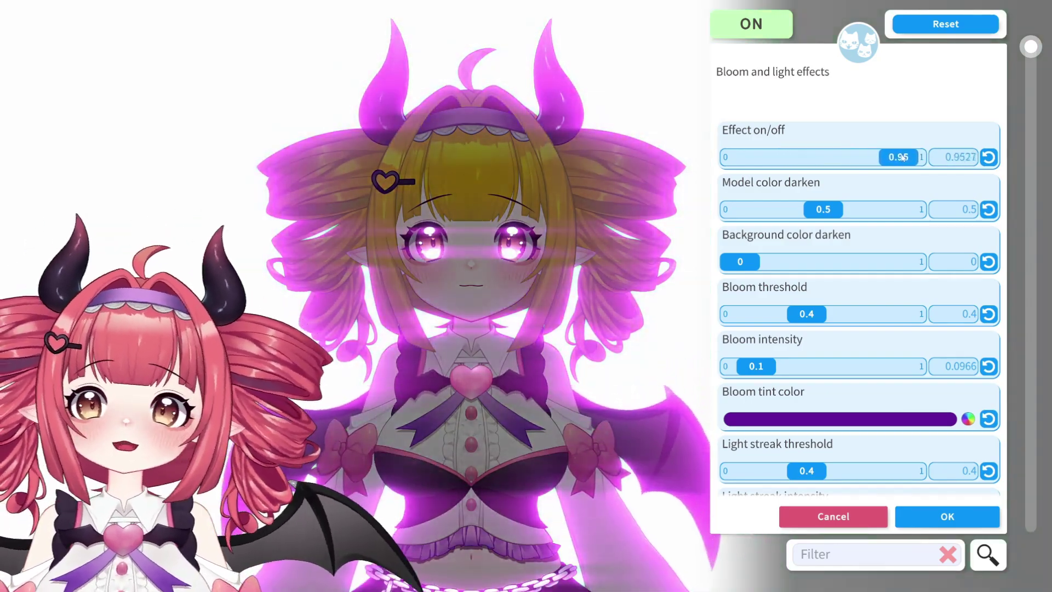
# Step: Lower the light streak intensity to 0.25 and test the threshold and model colour
pyautogui.scroll(-4, 777, 366)
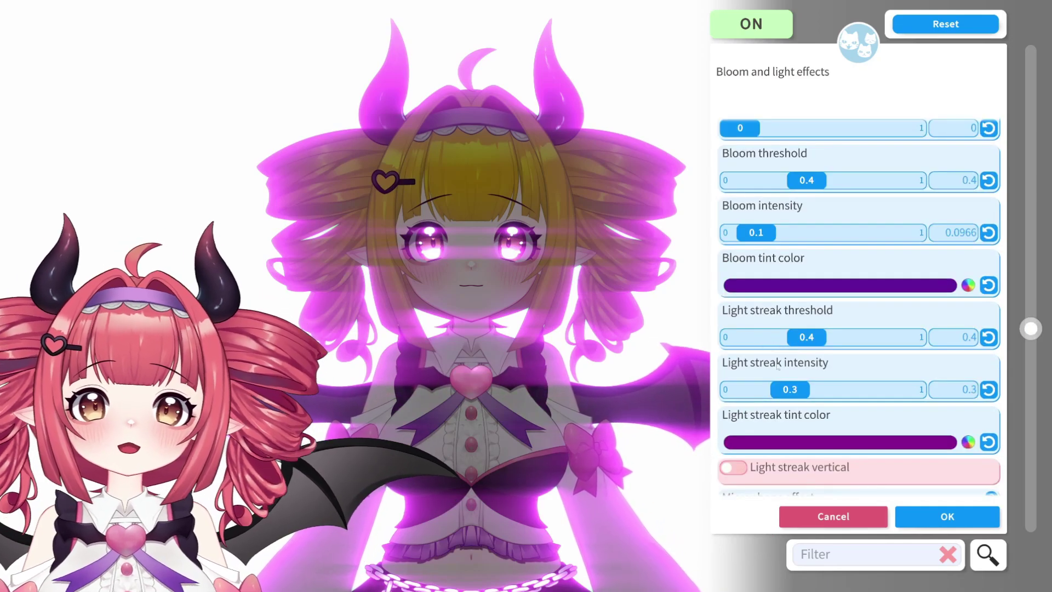
pyautogui.moveTo(789, 389); pyautogui.dragTo(782, 389)
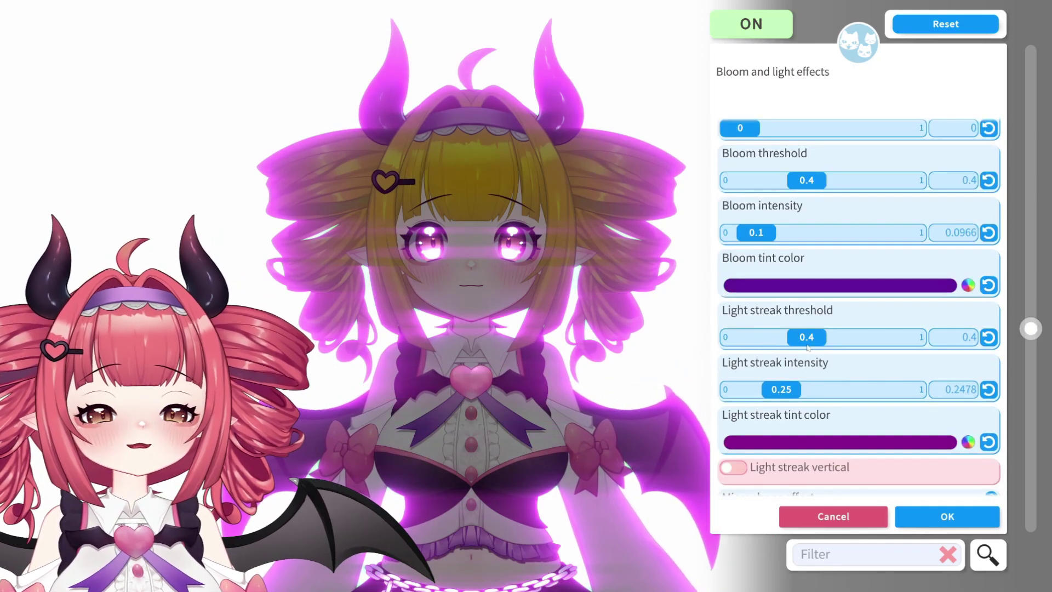
pyautogui.scroll(-4, 807, 346)
pyautogui.scroll(5, 785, 392)
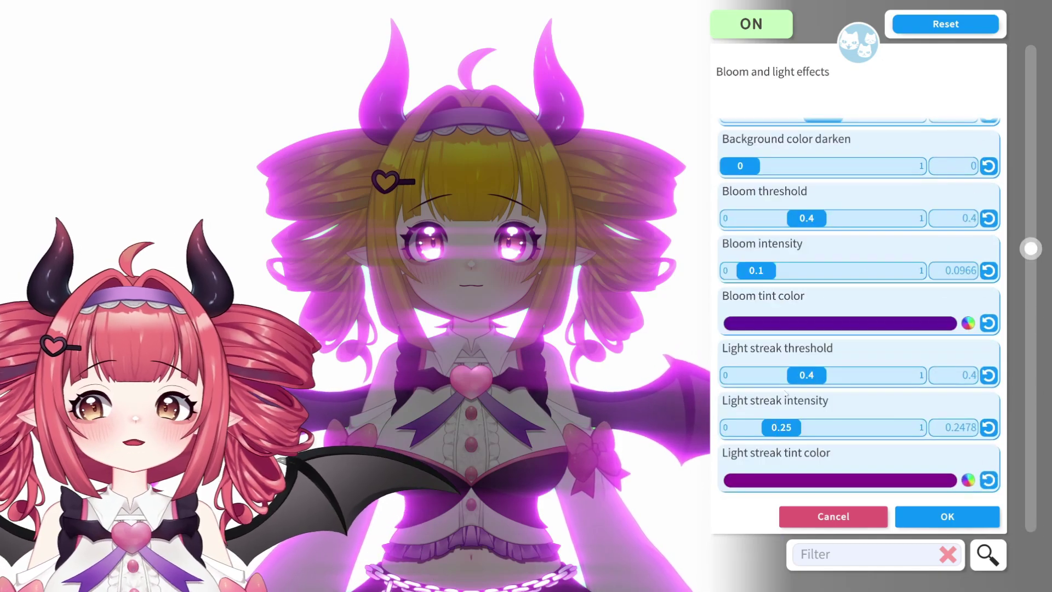
pyautogui.moveTo(800, 374)
pyautogui.mouseDown()
pyautogui.moveTo(768, 374)
pyautogui.moveTo(799, 375)
pyautogui.mouseUp()
pyautogui.scroll(1, 781, 288)
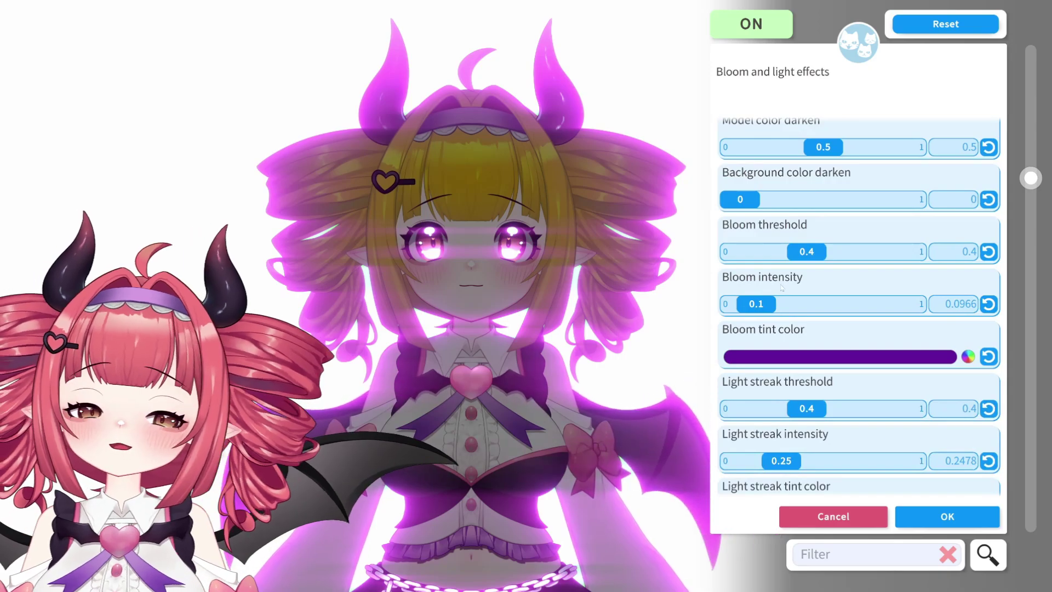
pyautogui.scroll(2, 782, 288)
pyautogui.moveTo(825, 209)
pyautogui.mouseDown()
pyautogui.moveTo(877, 209)
pyautogui.moveTo(805, 210)
pyautogui.mouseUp()
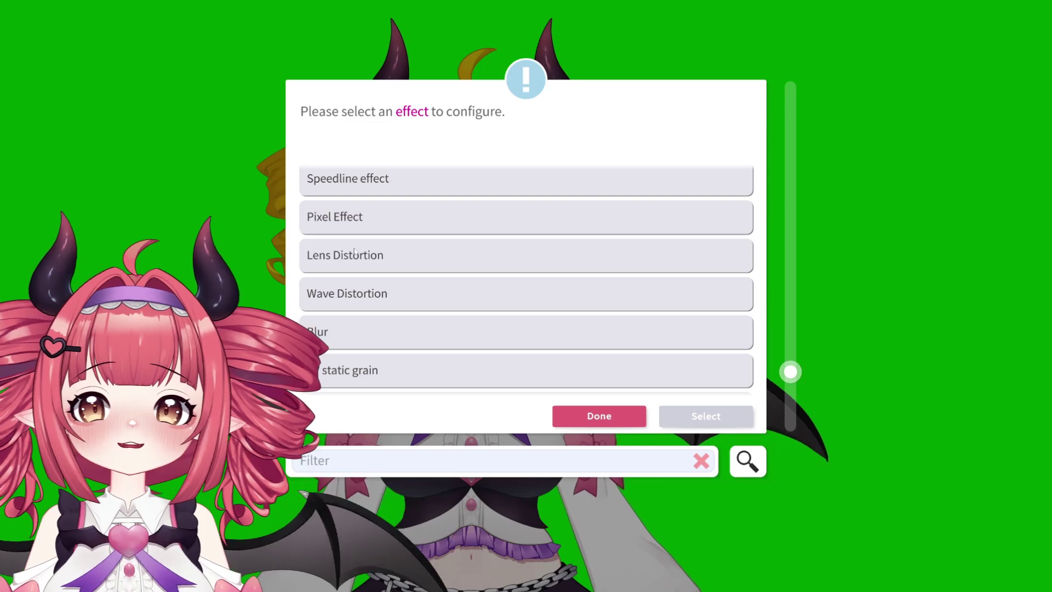
# Step: Apply Lens Distortion with lens strength 0.45 and squish 0.43
pyautogui.click(355, 255)
pyautogui.click(705, 416)
pyautogui.moveTo(823, 209); pyautogui.dragTo(860, 209)
pyautogui.moveTo(828, 323); pyautogui.dragTo(860, 319)
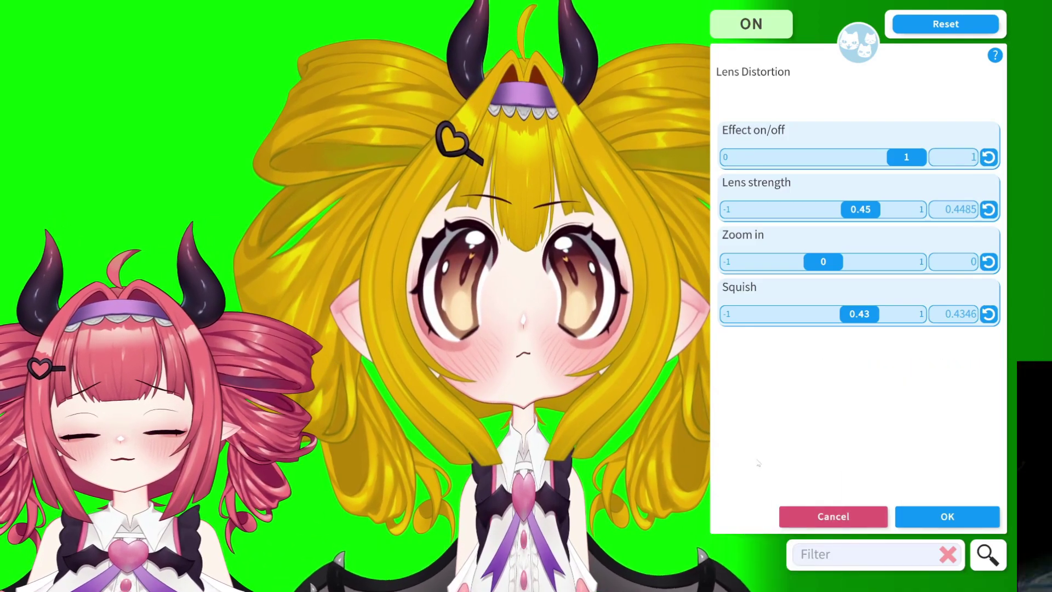
pyautogui.click(820, 514)
pyautogui.scroll(-5, 449, 318)
pyautogui.click(493, 239)
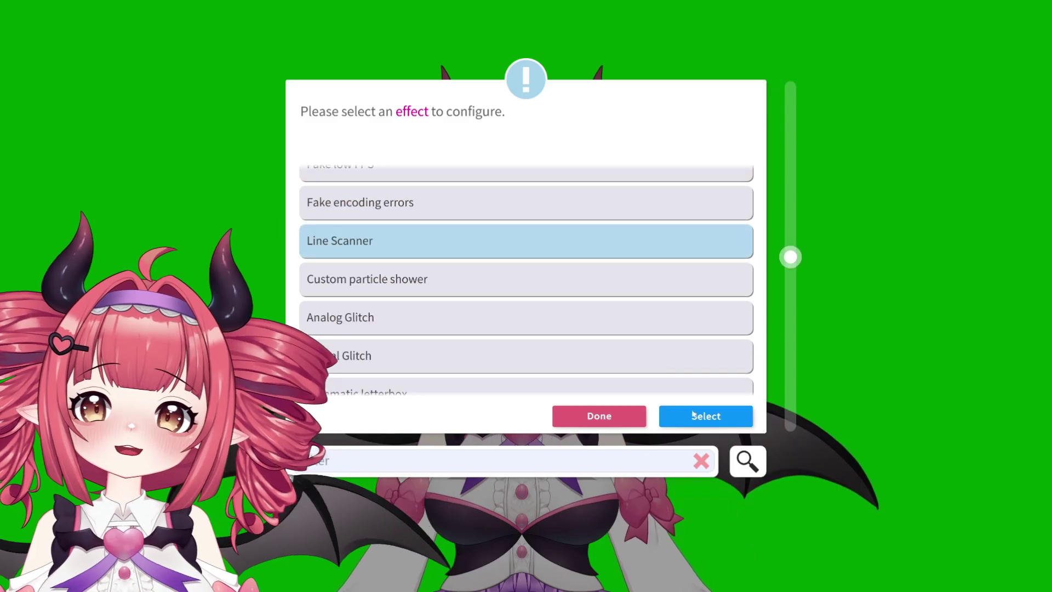
# Step: Turn Line Scanner on, try direction 2 then back to 1, and close the effect list
pyautogui.click(693, 414)
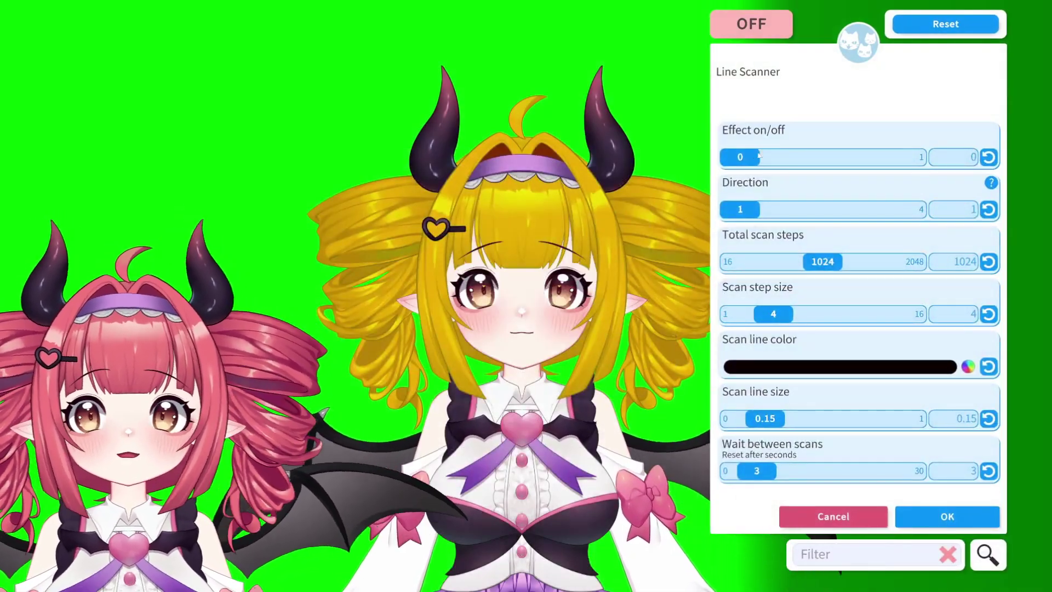
pyautogui.click(865, 157)
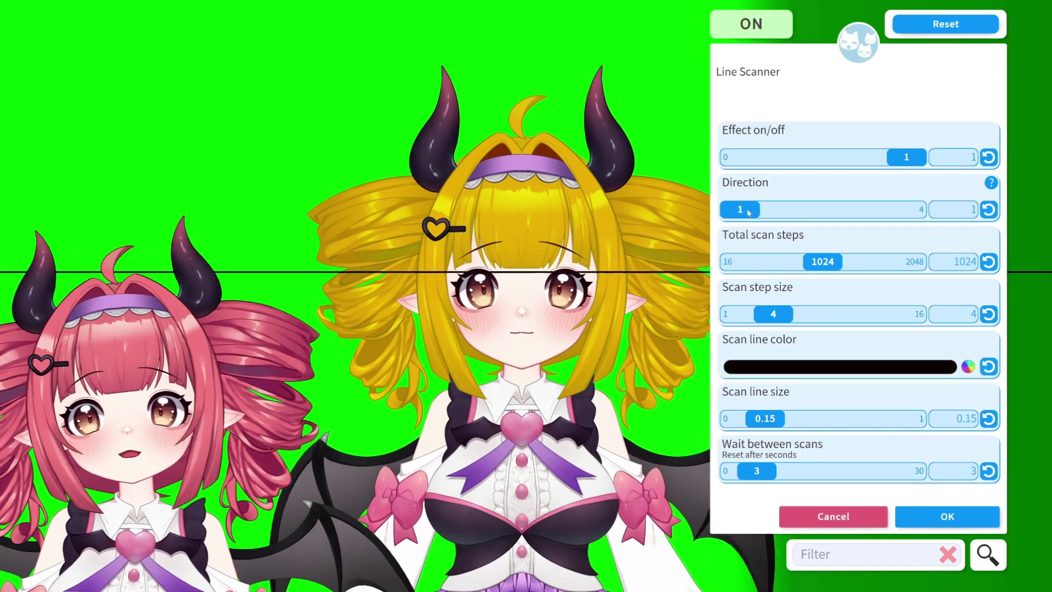
pyautogui.moveTo(740, 210); pyautogui.dragTo(782, 203)
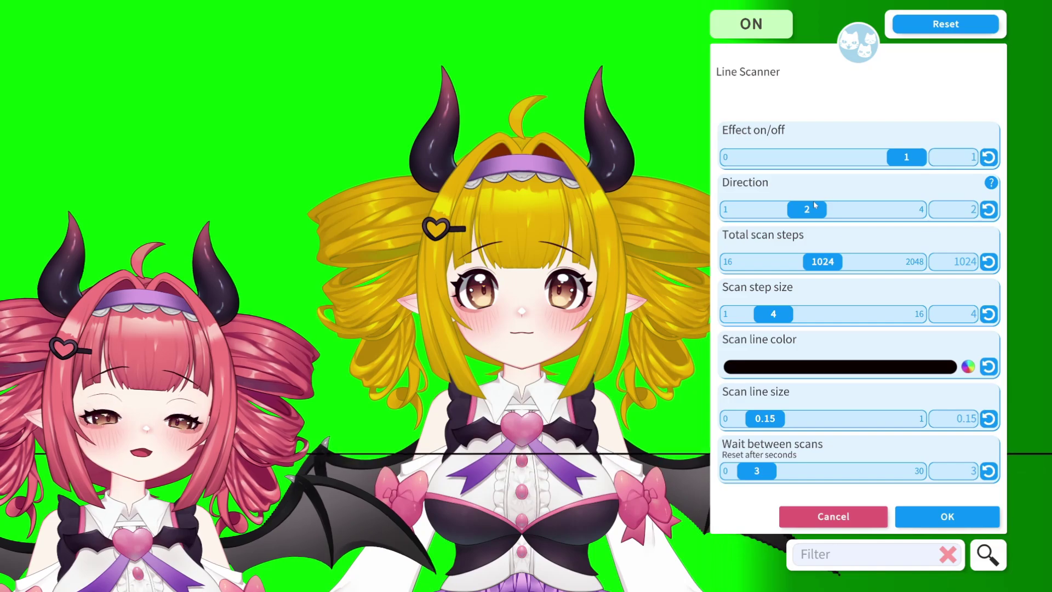
pyautogui.moveTo(814, 205); pyautogui.dragTo(748, 208)
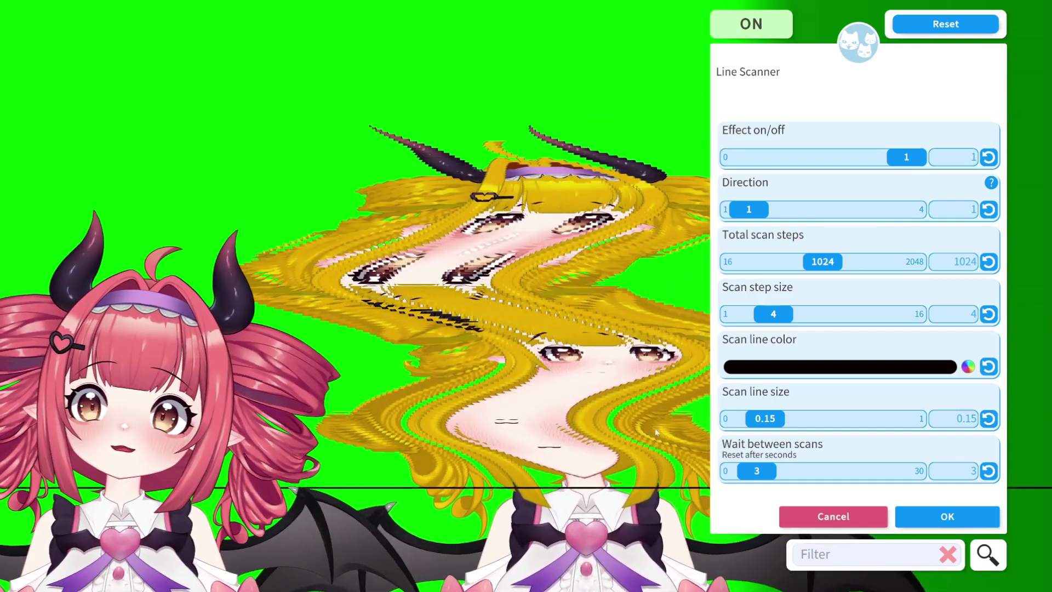
pyautogui.click(832, 516)
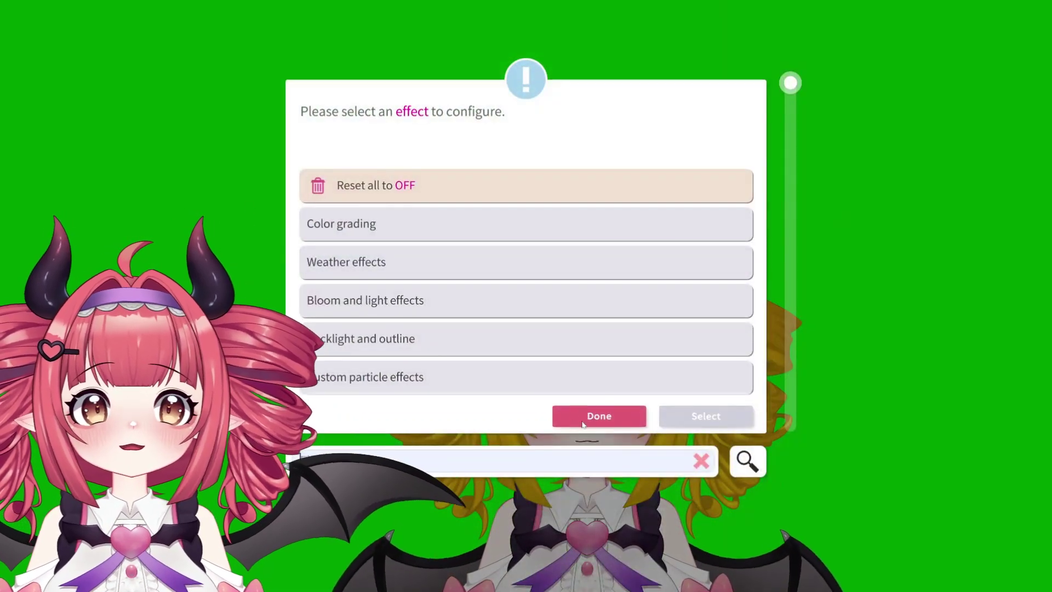
pyautogui.click(582, 422)
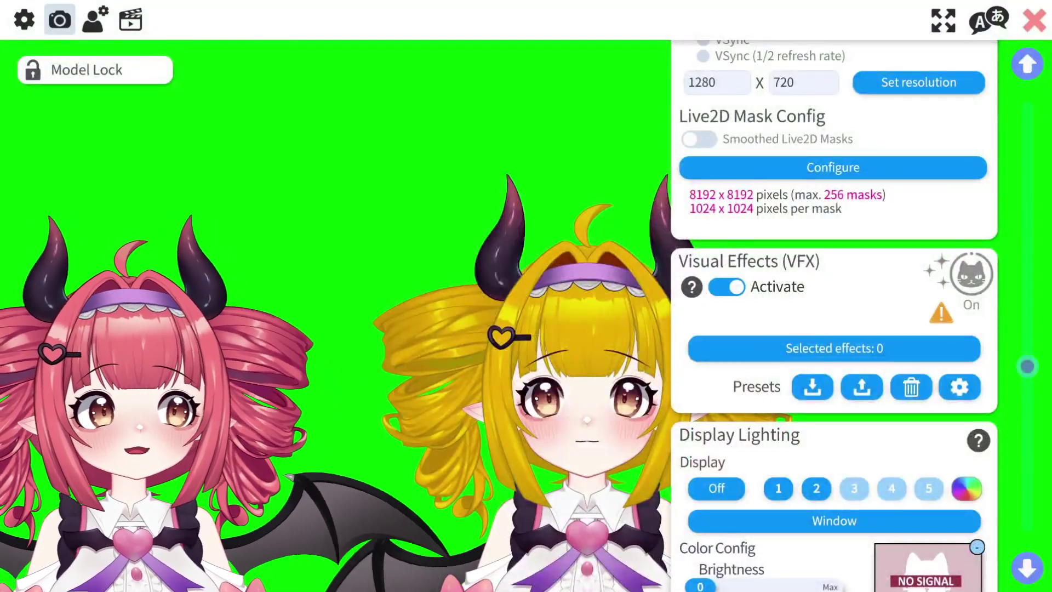